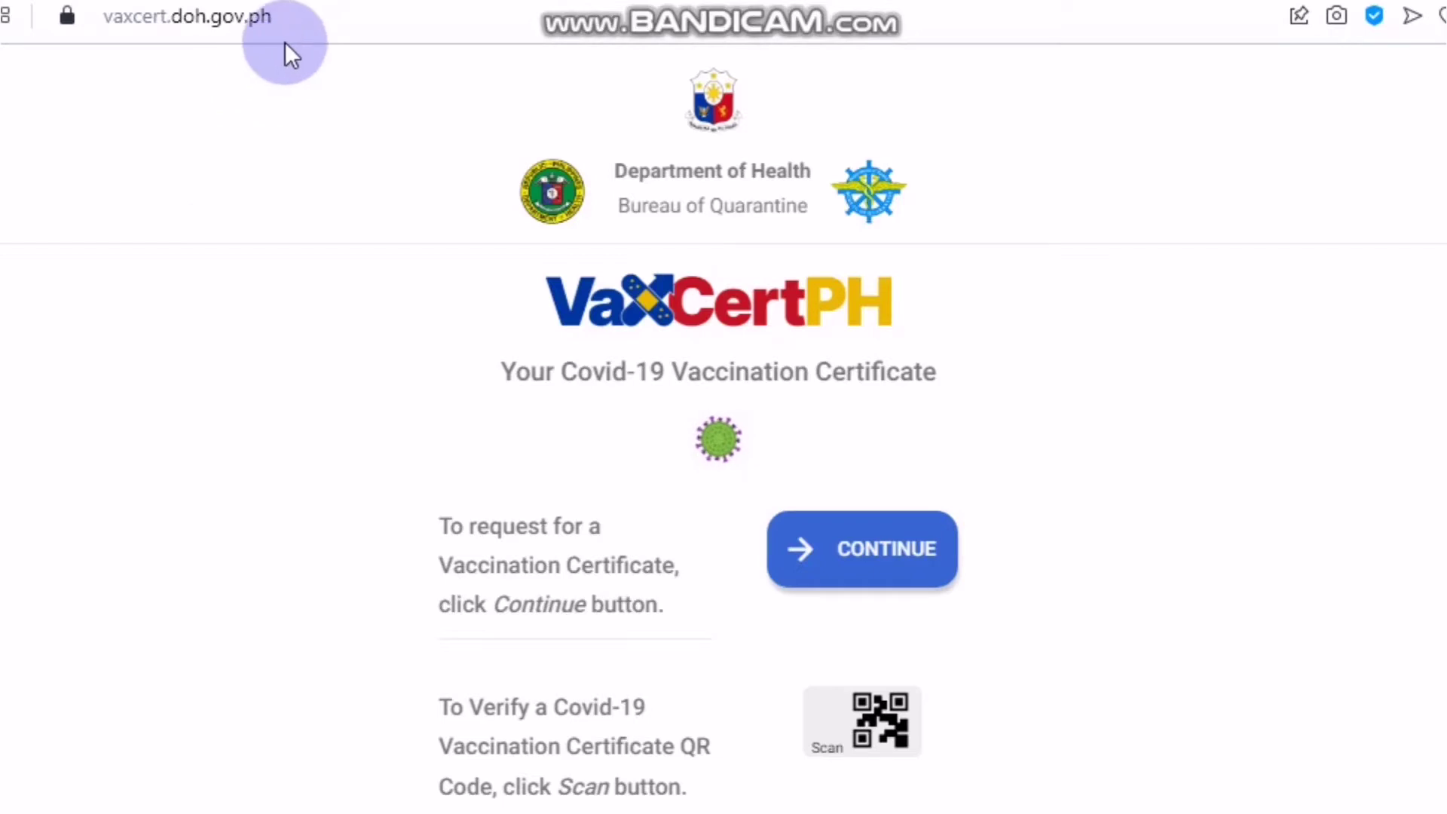
# - Begin a new vaccination certificate request from the VaxCertPH home page
pyautogui.moveTo(297, 25); pyautogui.dragTo(96, 20)
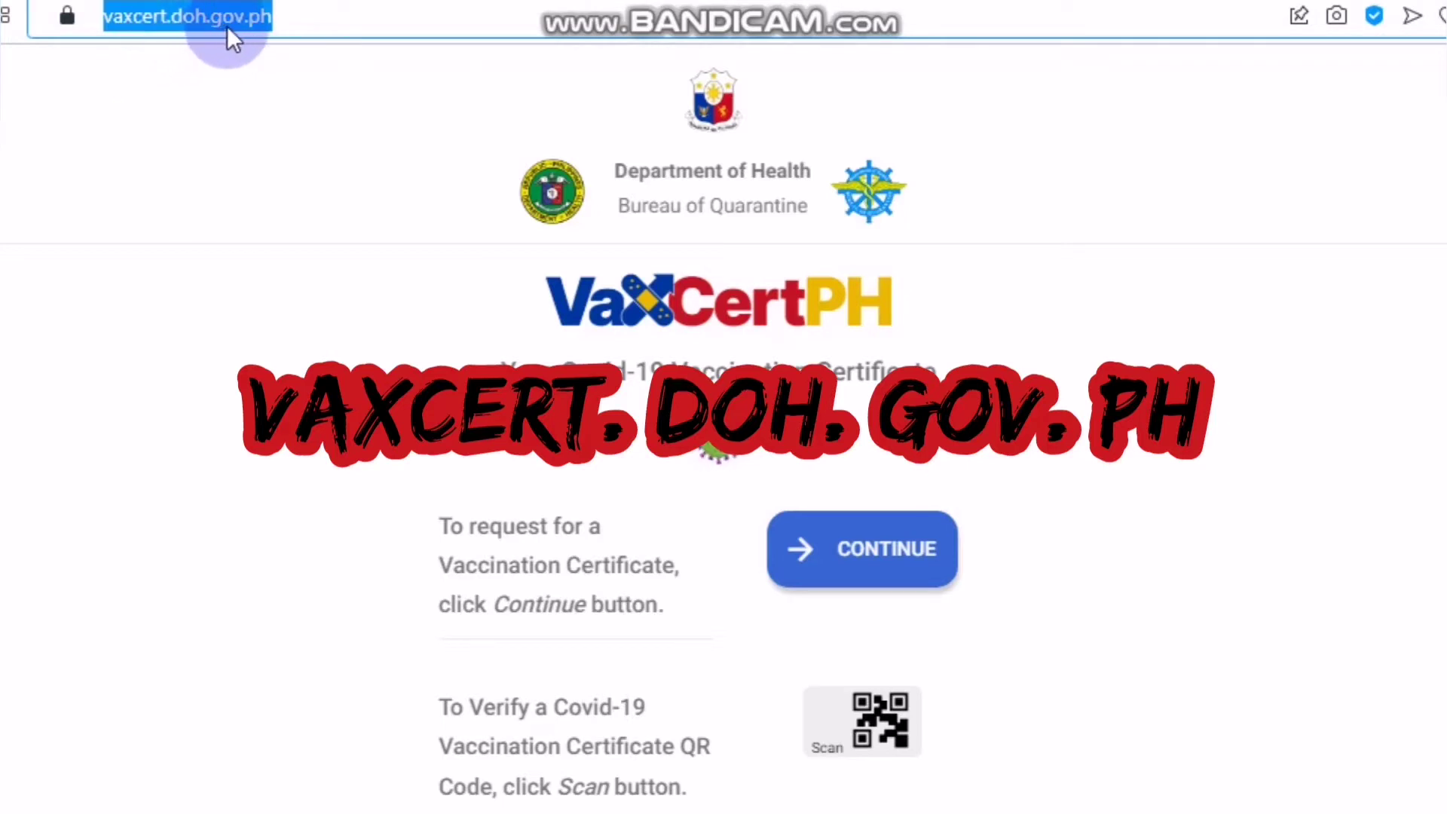
pyautogui.click(314, 18)
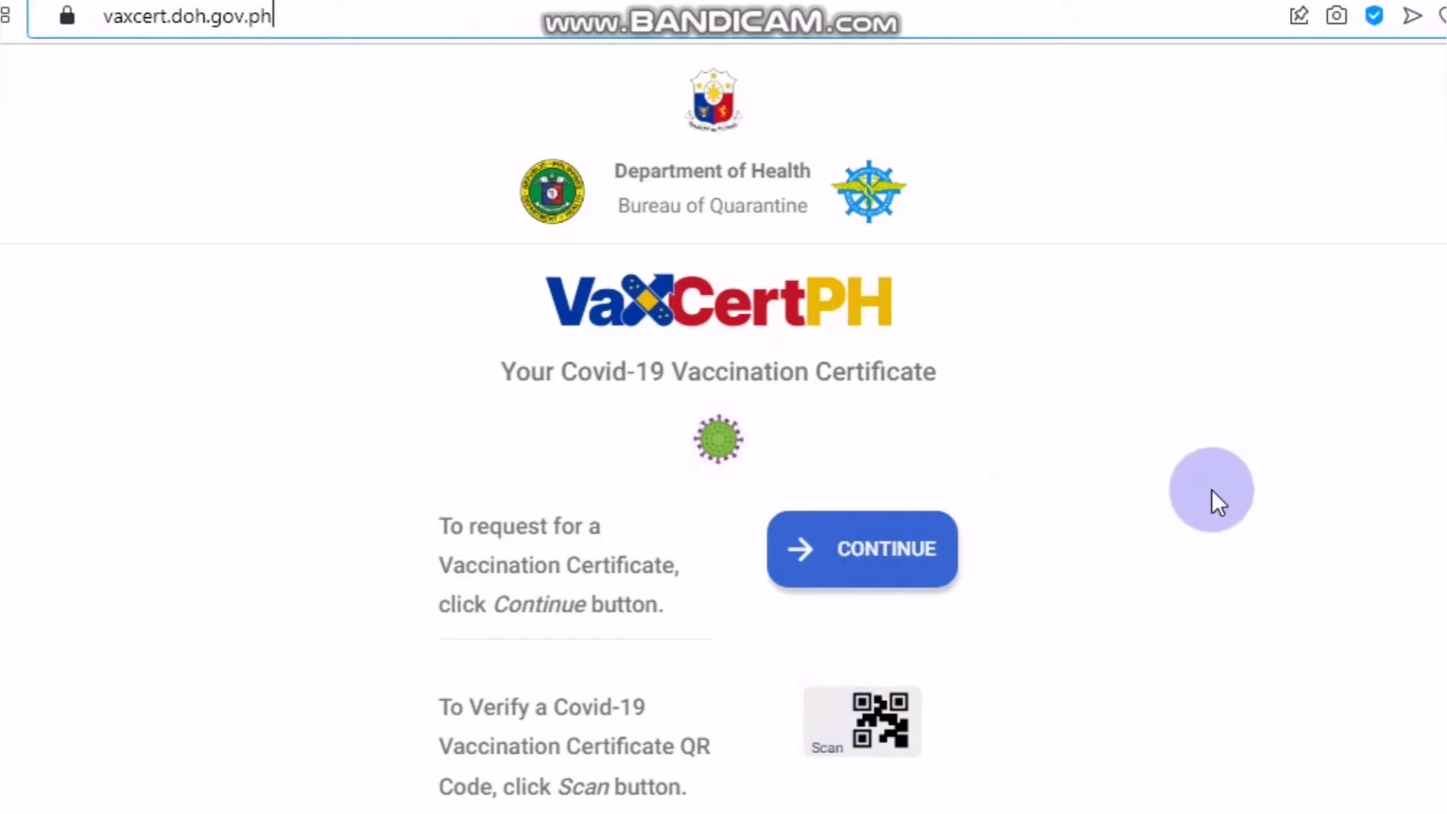
pyautogui.click(877, 570)
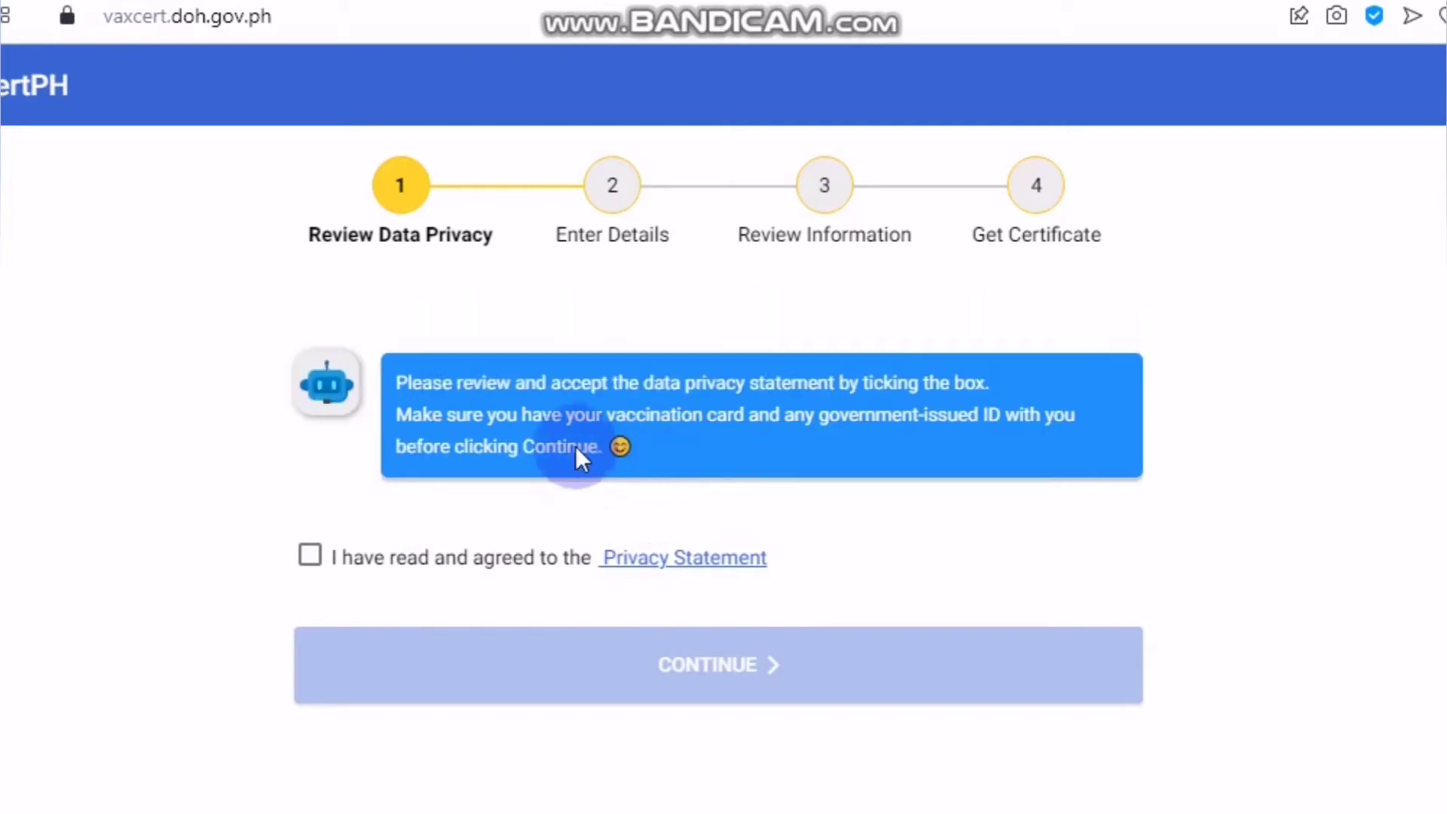
# - Agree to the Privacy Statement and continue to the Enter Details step
pyautogui.click(303, 558)
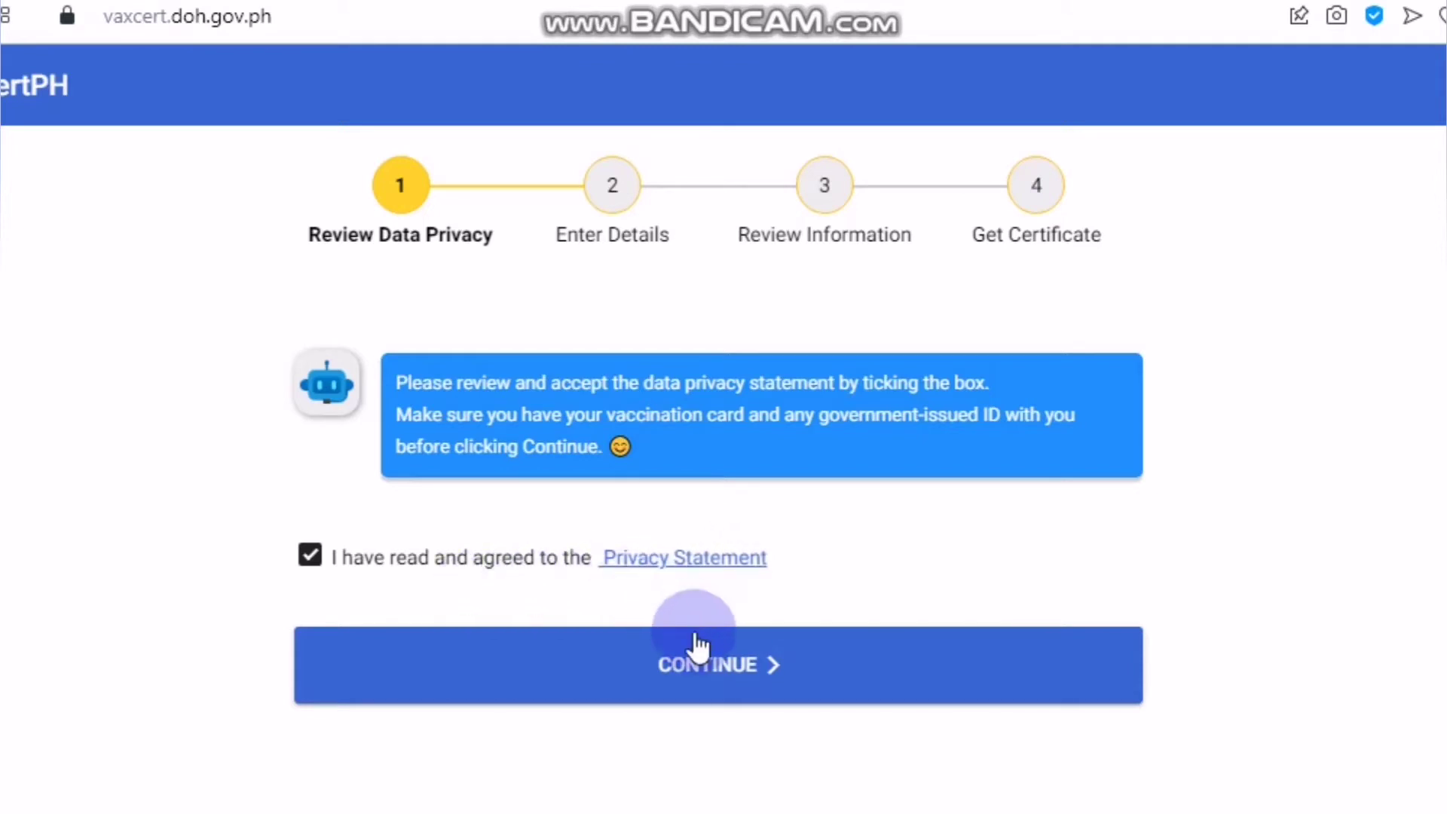
pyautogui.click(689, 679)
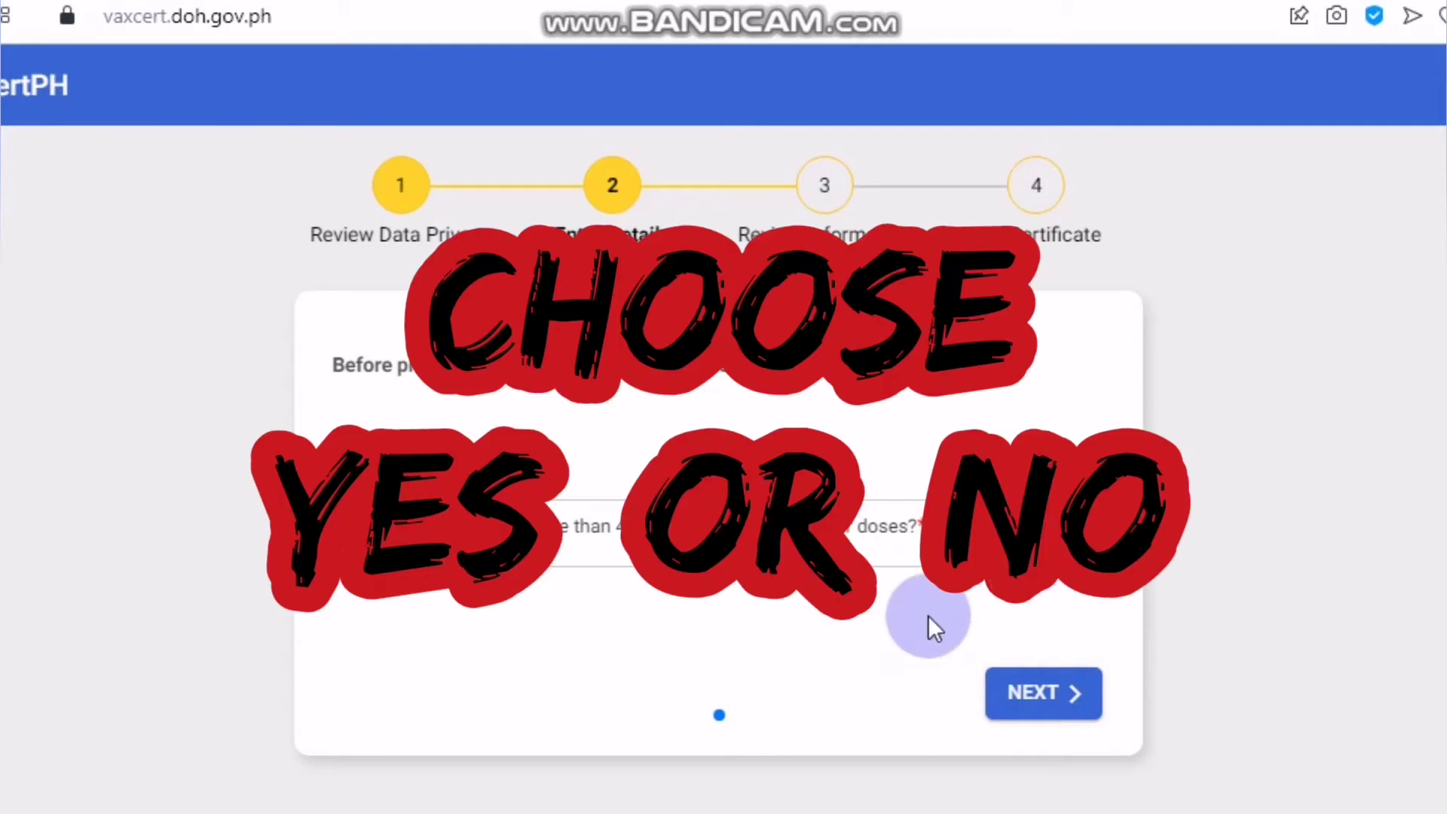
# - Answer Yes to receiving a dose more than 48 hours ago and go to personal information
pyautogui.click(1051, 700)
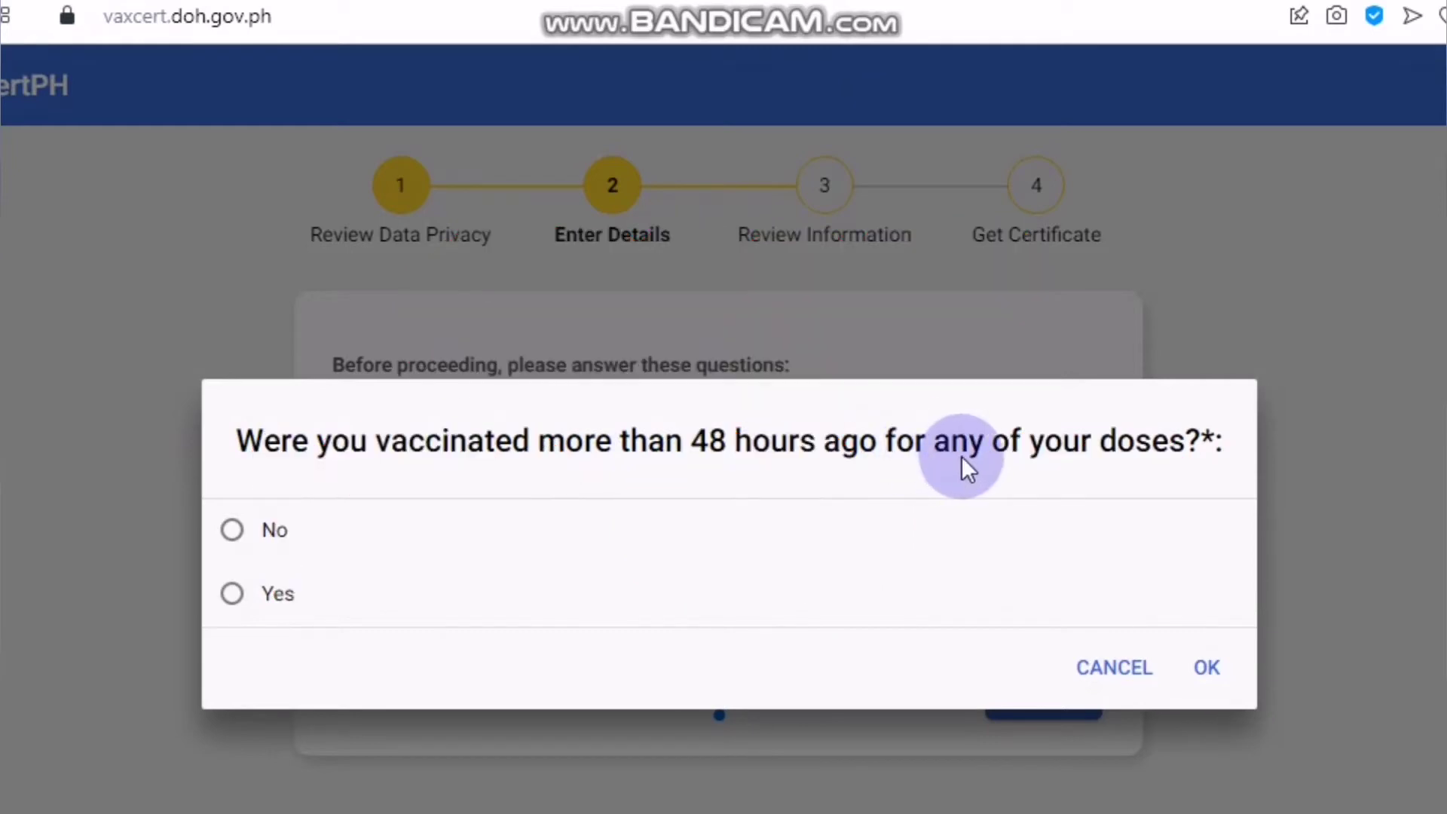
pyautogui.click(232, 596)
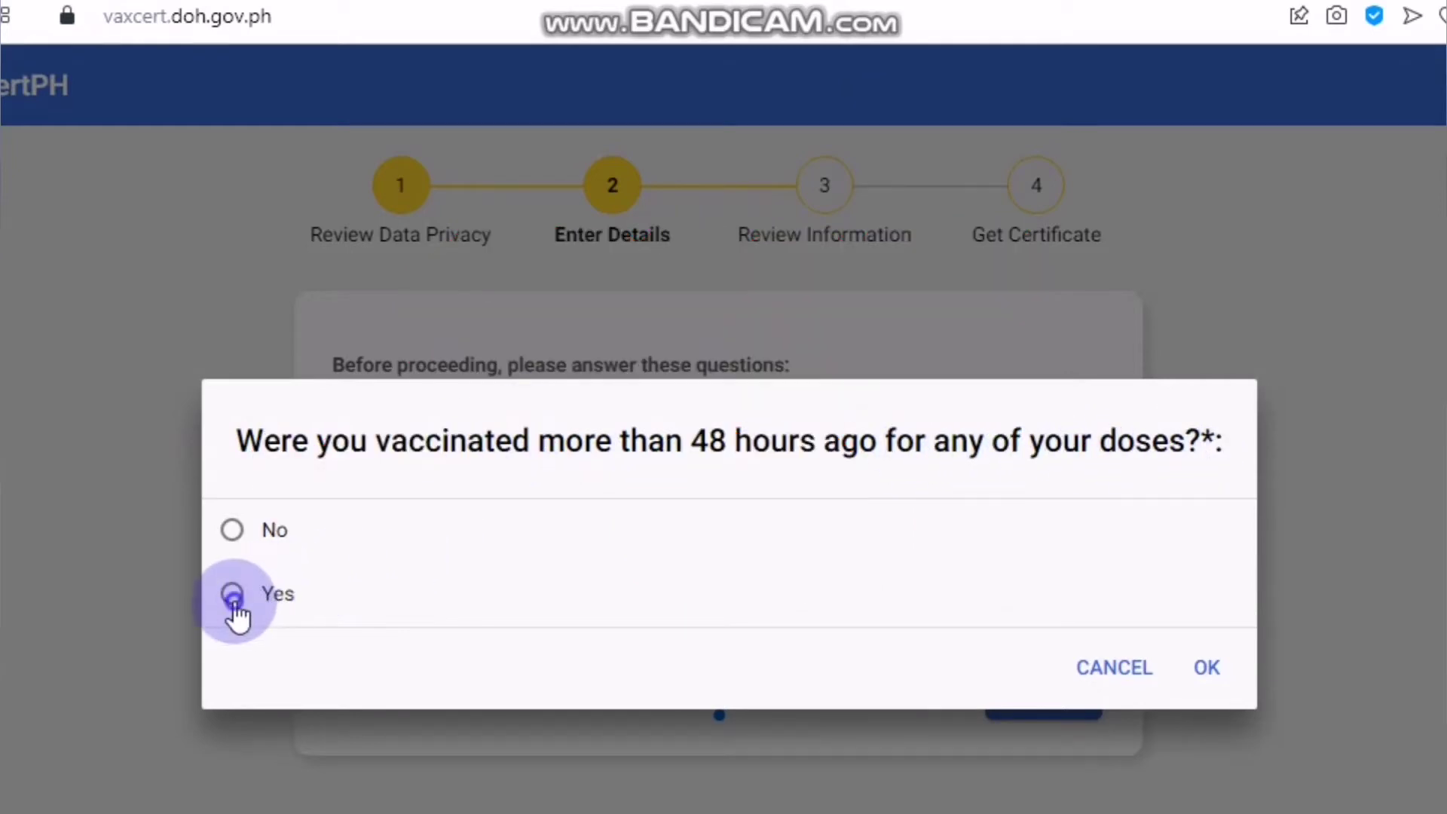
pyautogui.click(1209, 676)
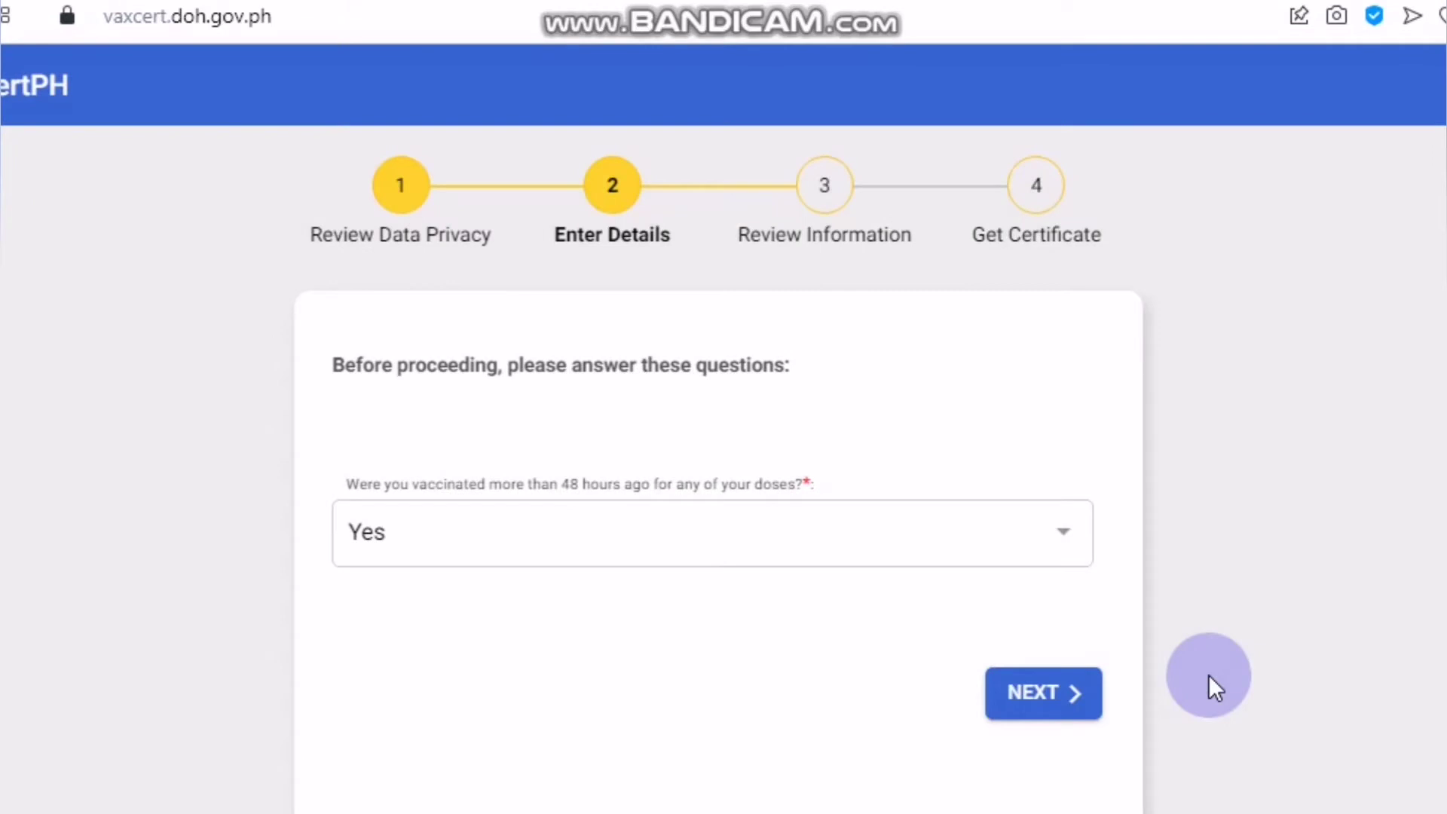
pyautogui.click(1047, 712)
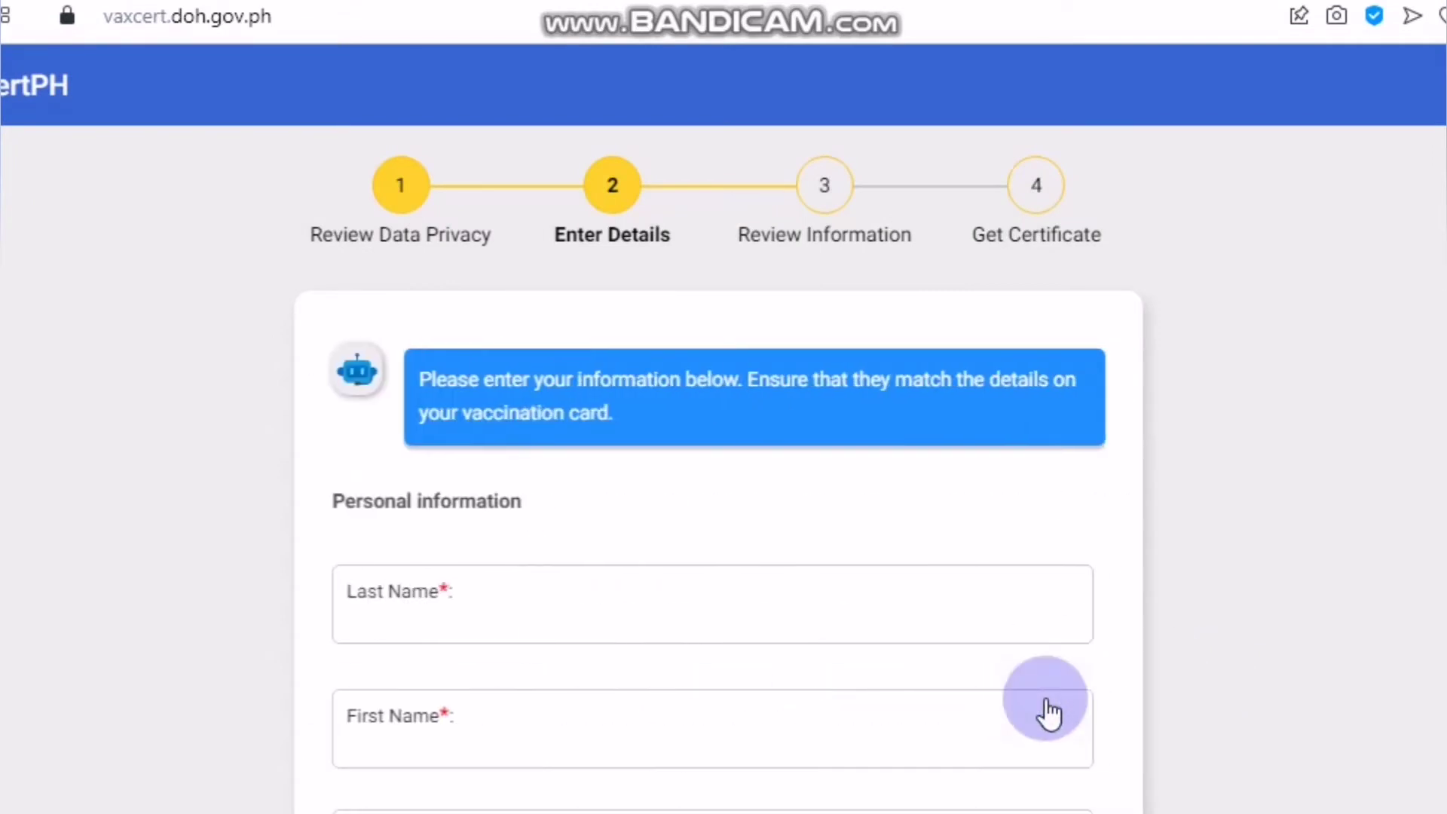
pyautogui.scroll(-1, 653, 609)
pyautogui.scroll(-5, 678, 588)
pyautogui.scroll(6, 726, 585)
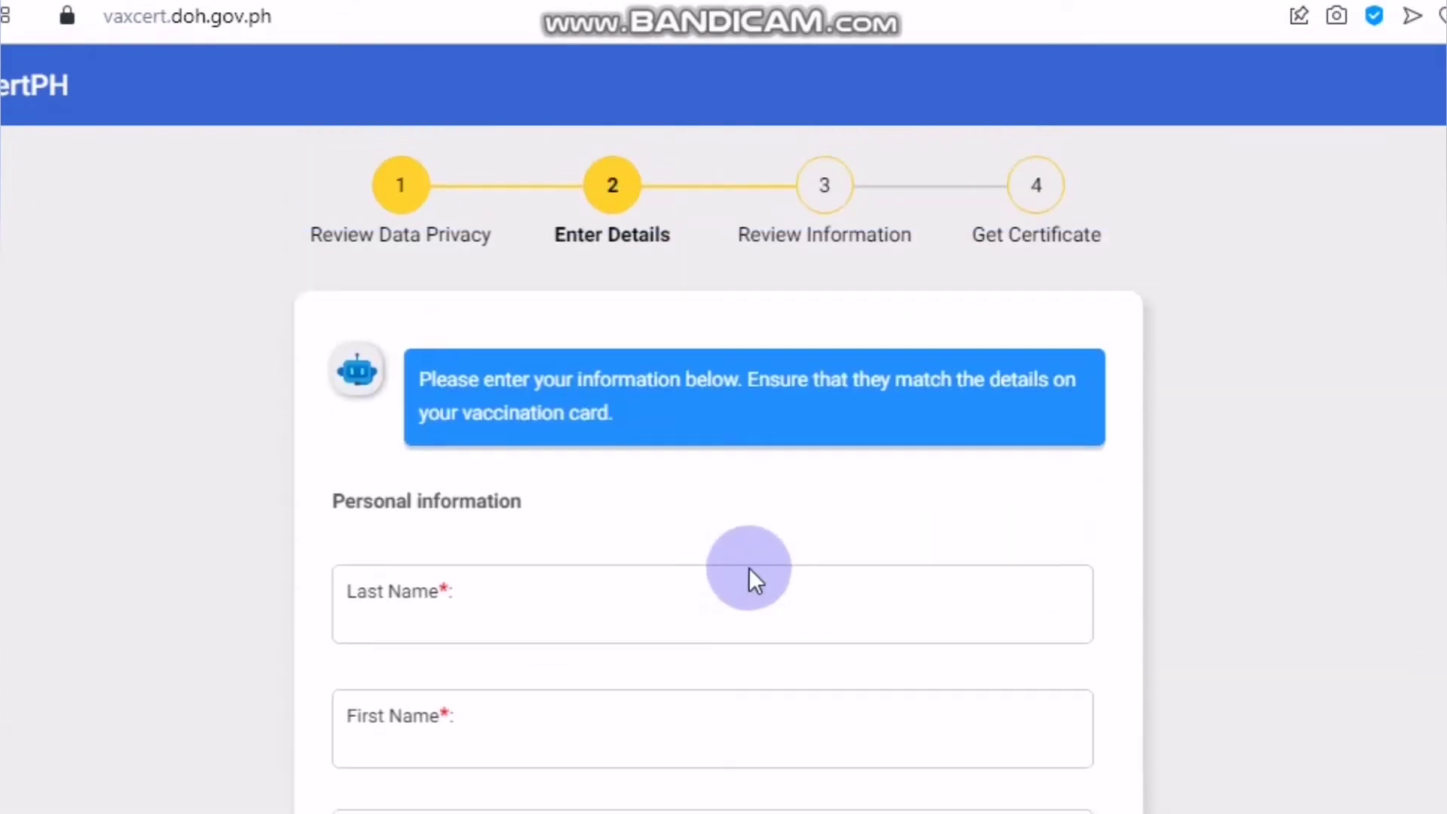
# - Enter the applicant's last, first and middle names, leaving Suffix blank
pyautogui.click(551, 607)
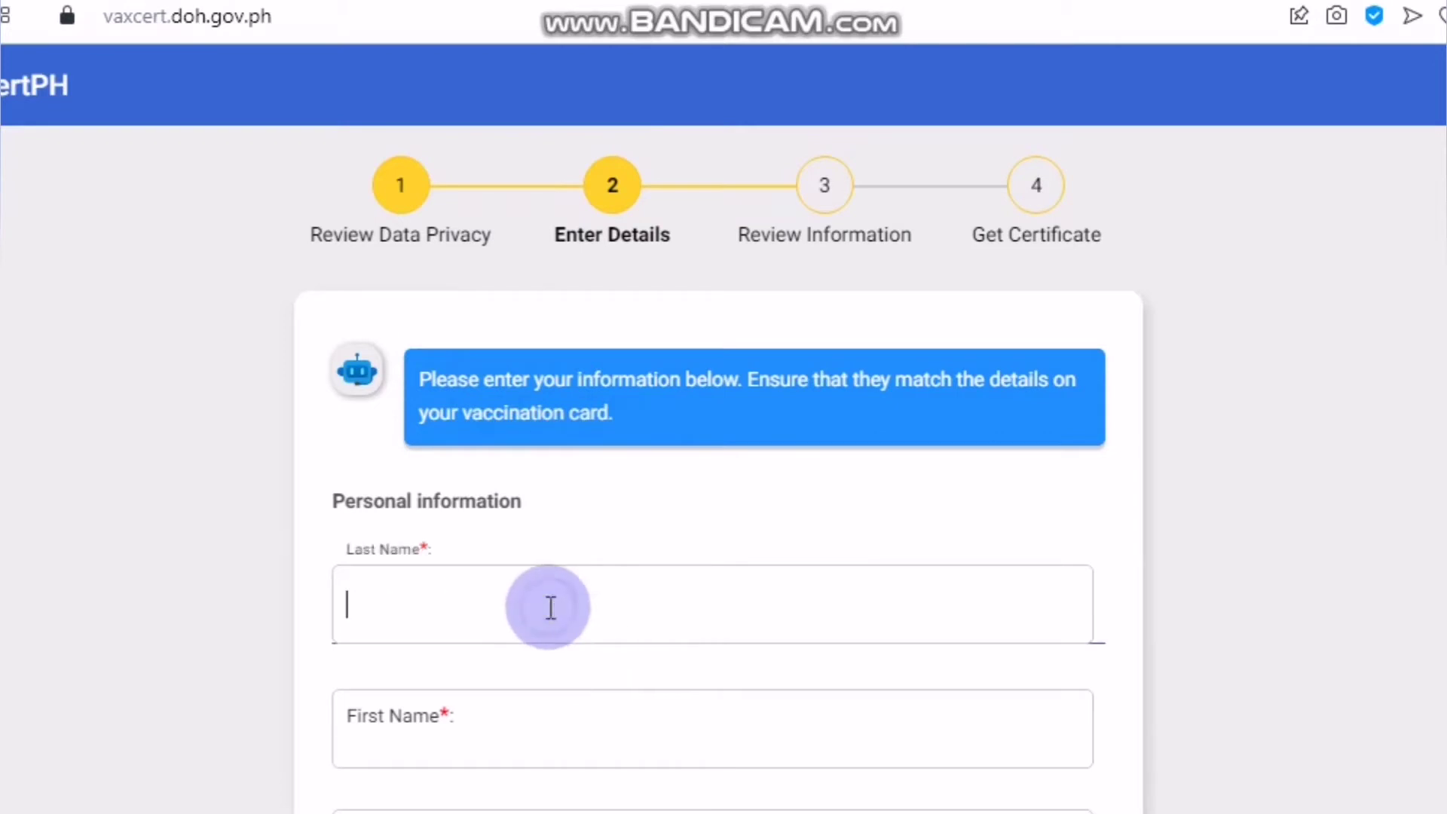
pyautogui.scroll(-2, 555, 607)
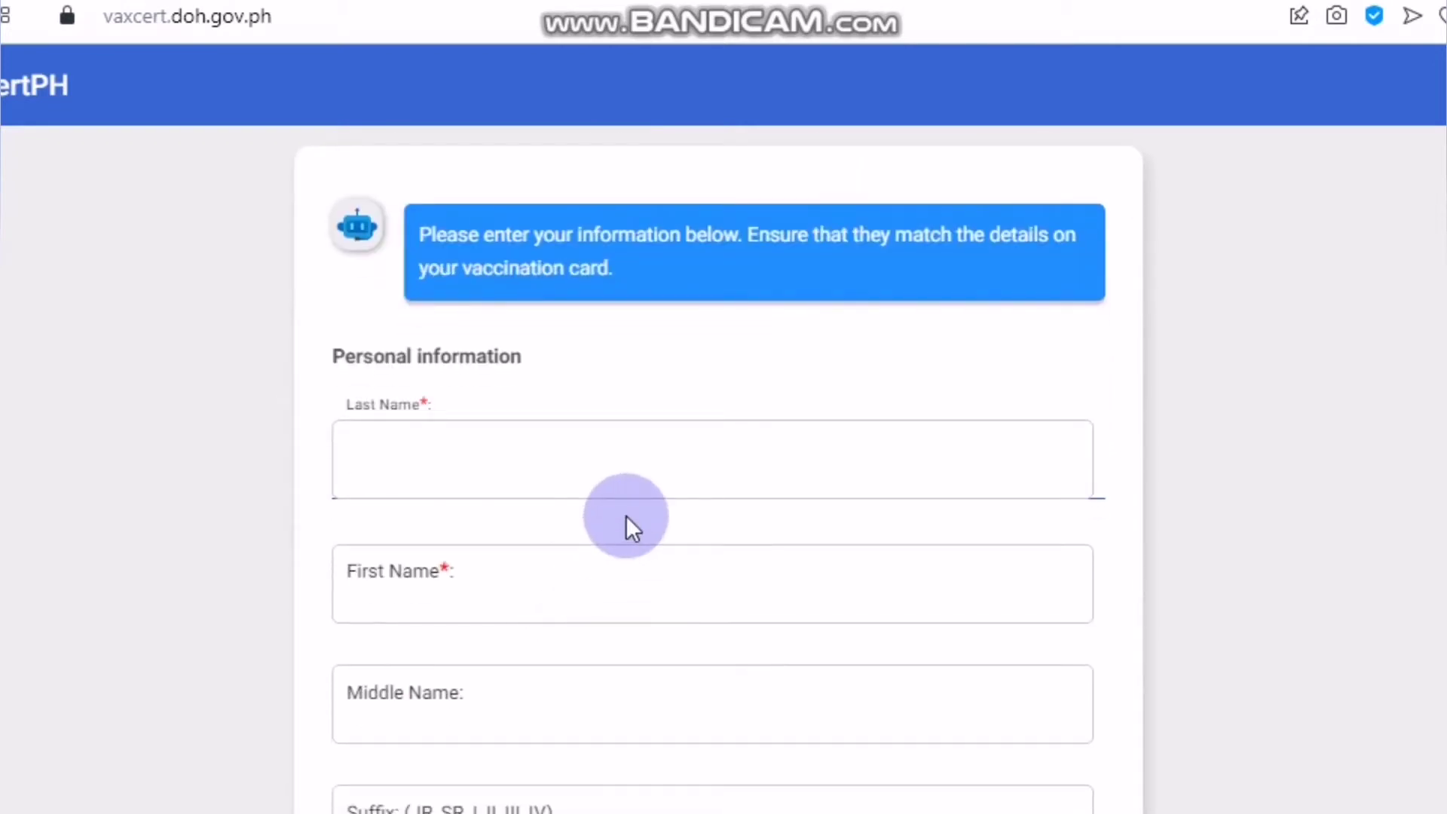
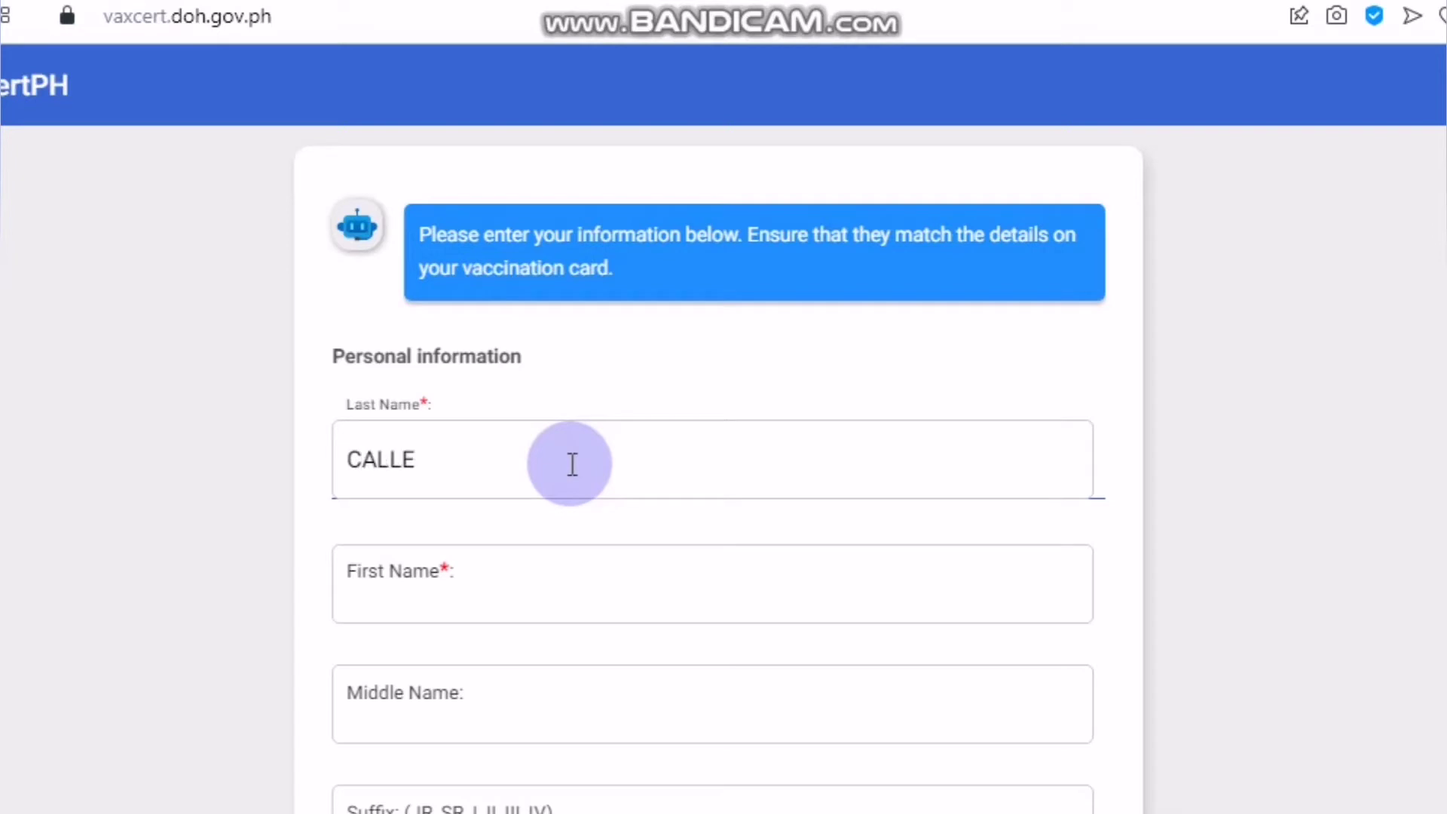
pyautogui.scroll(-2, 528, 437)
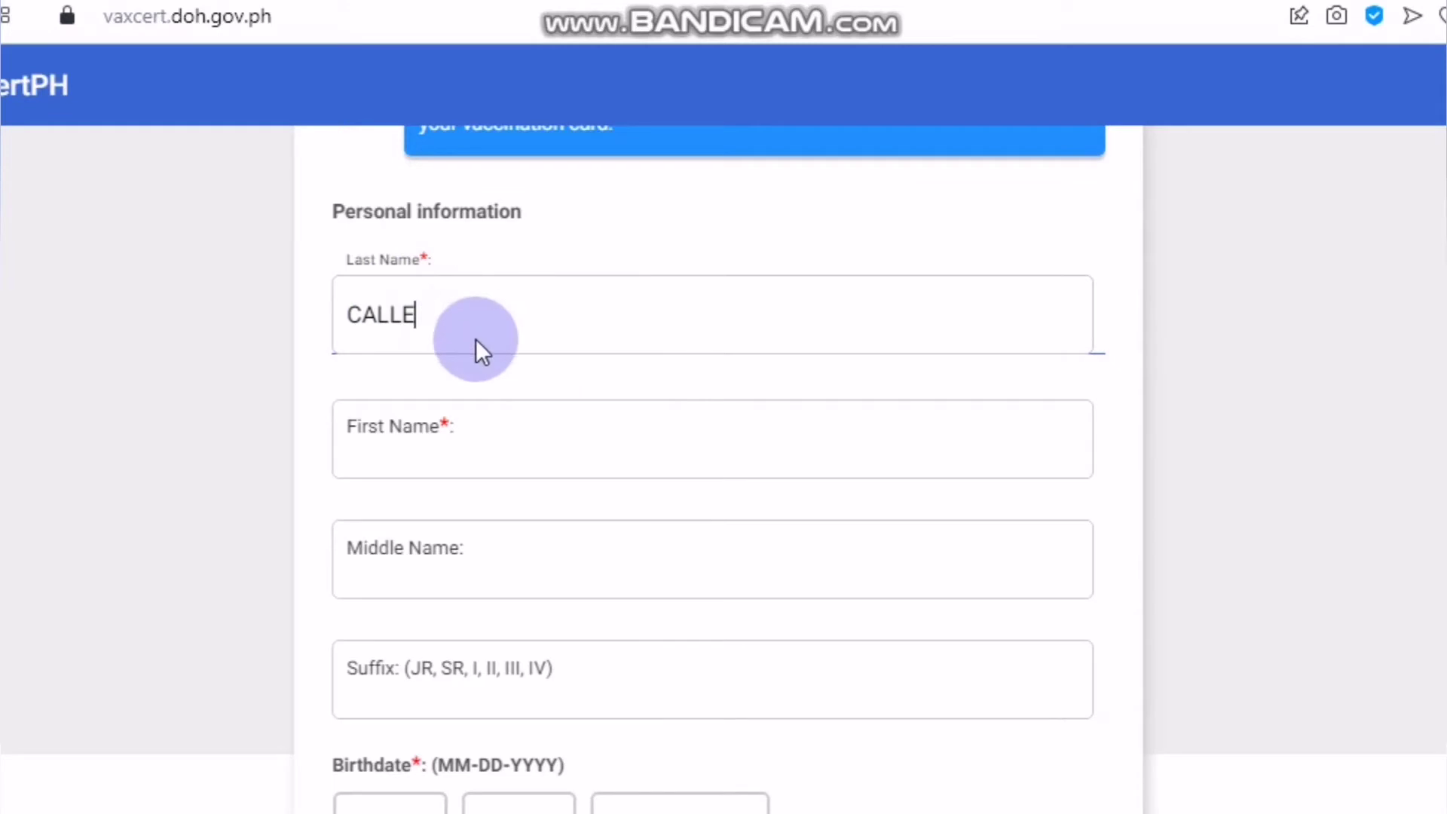
pyautogui.click(478, 449)
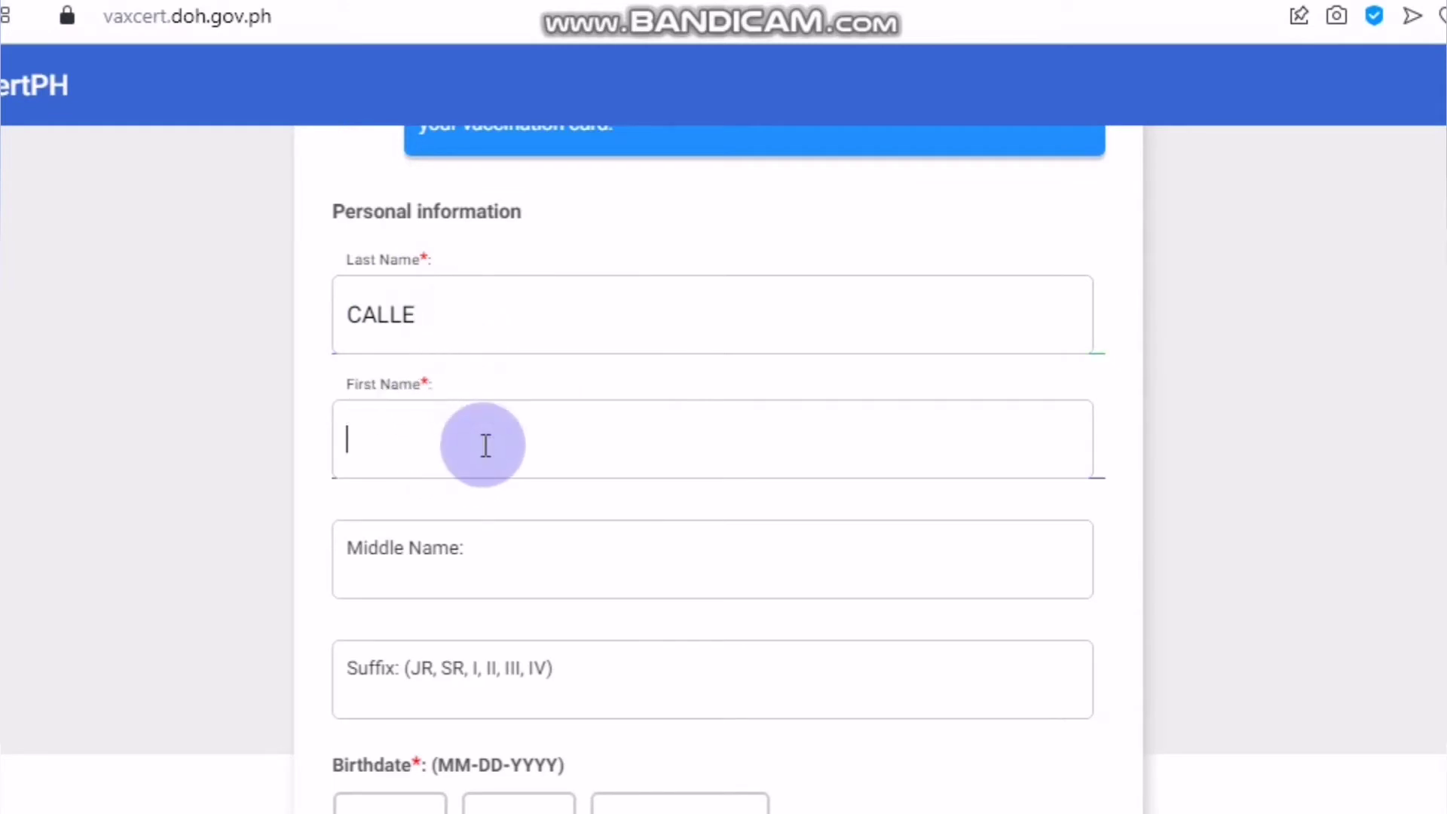
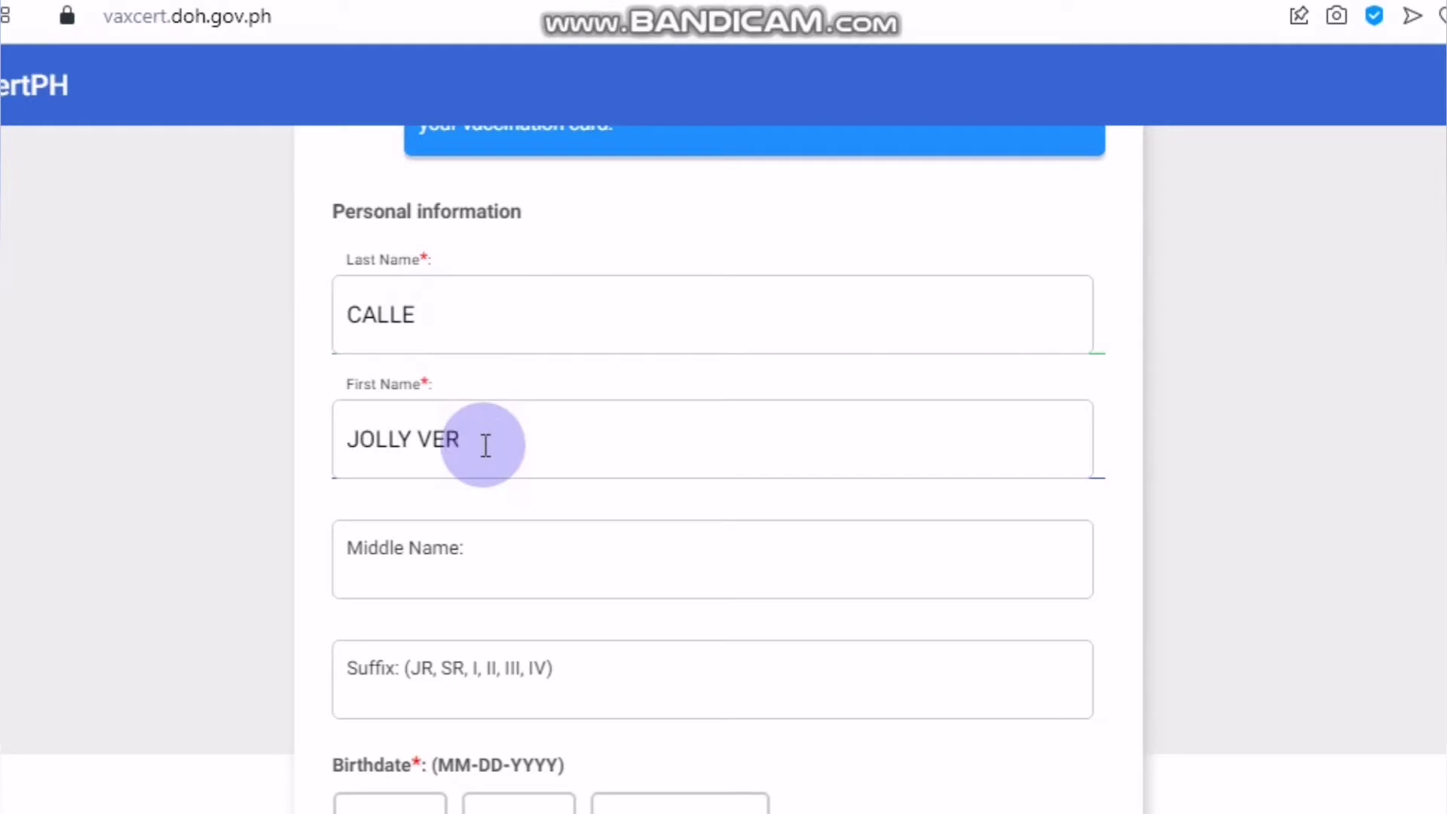
pyautogui.click(413, 570)
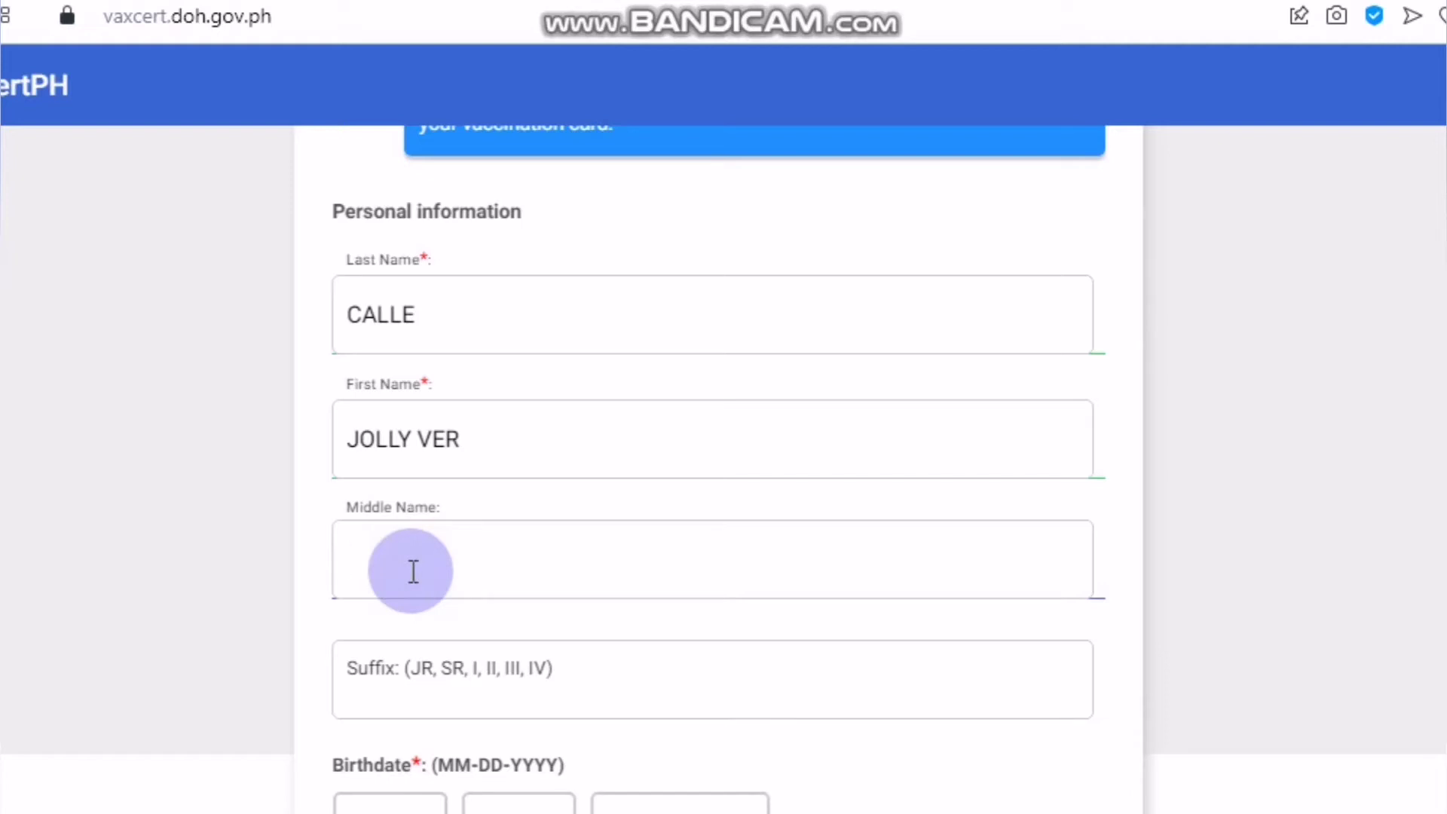
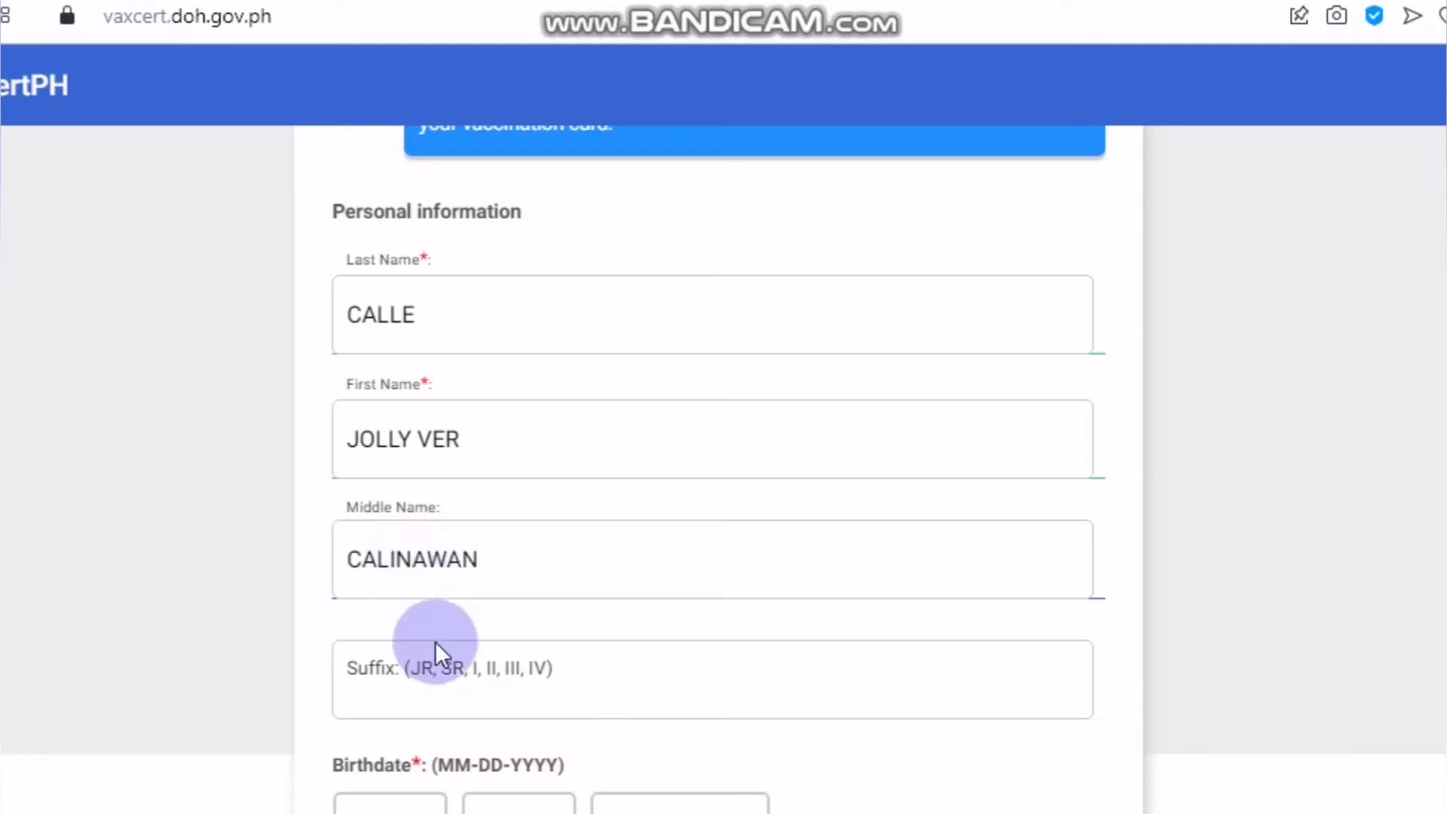
pyautogui.click(396, 678)
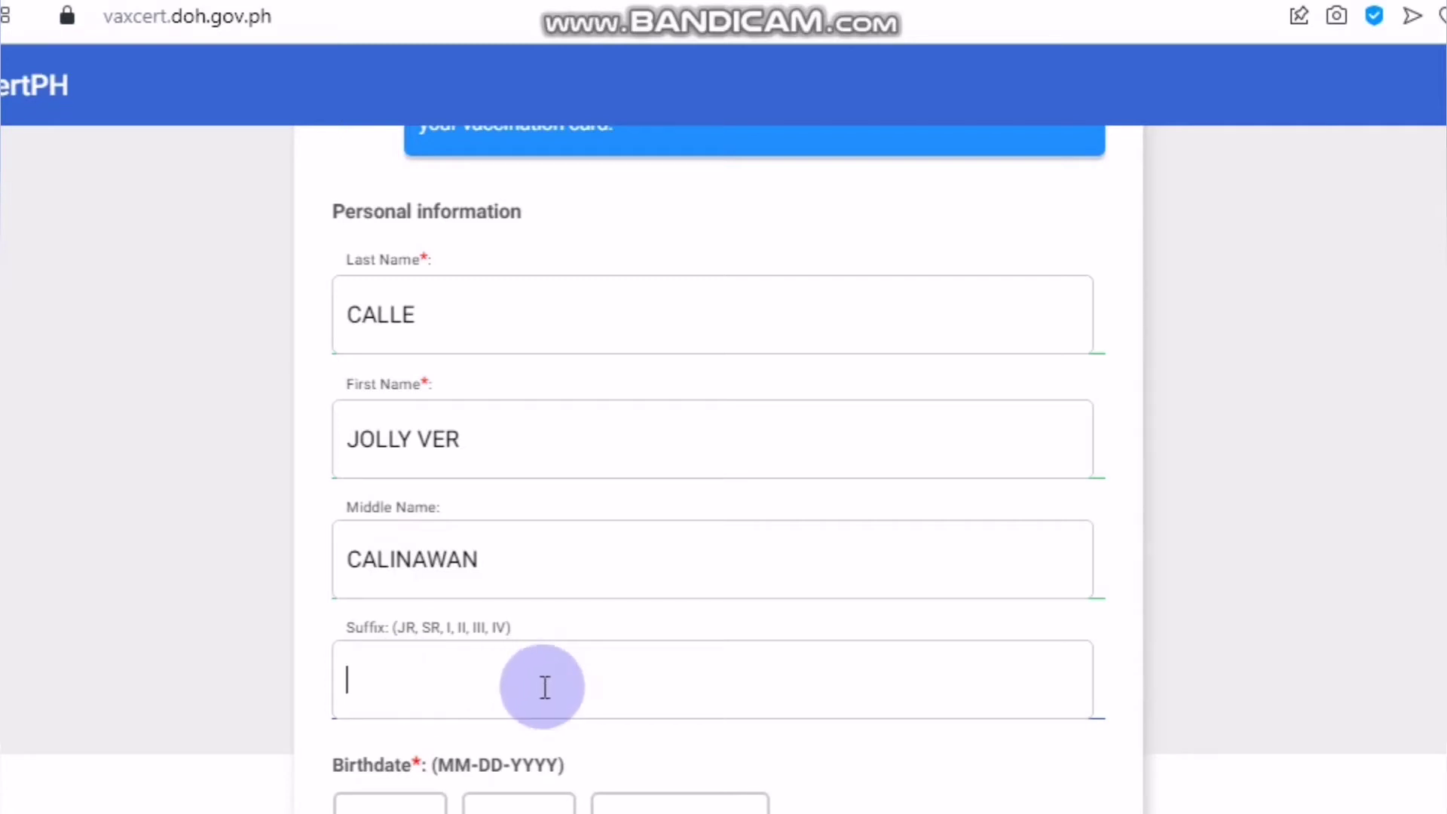
# - Fill in the applicant's birth month, day and year in the Birthdate boxes
pyautogui.scroll(-2, 546, 686)
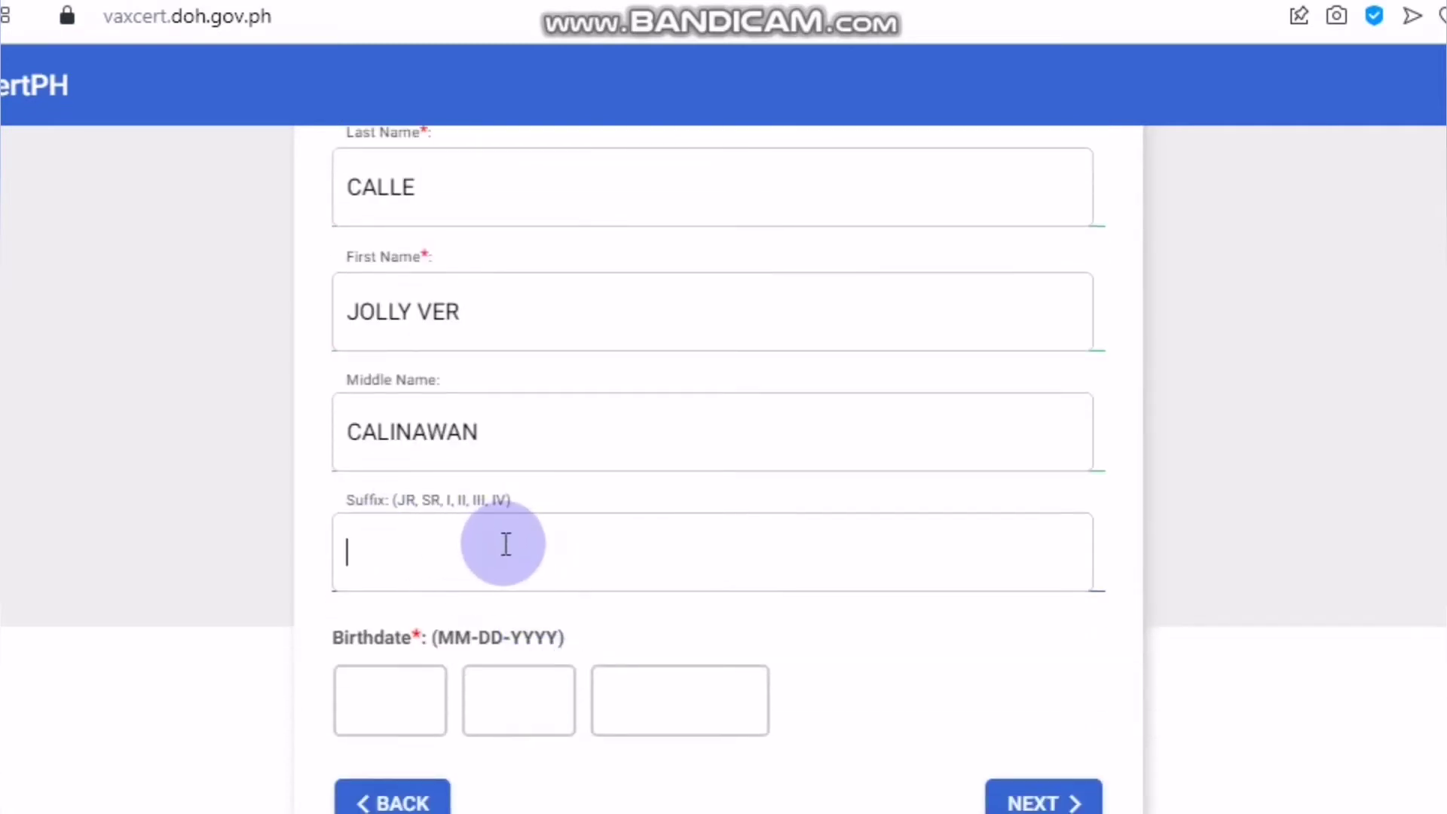
pyautogui.click(400, 706)
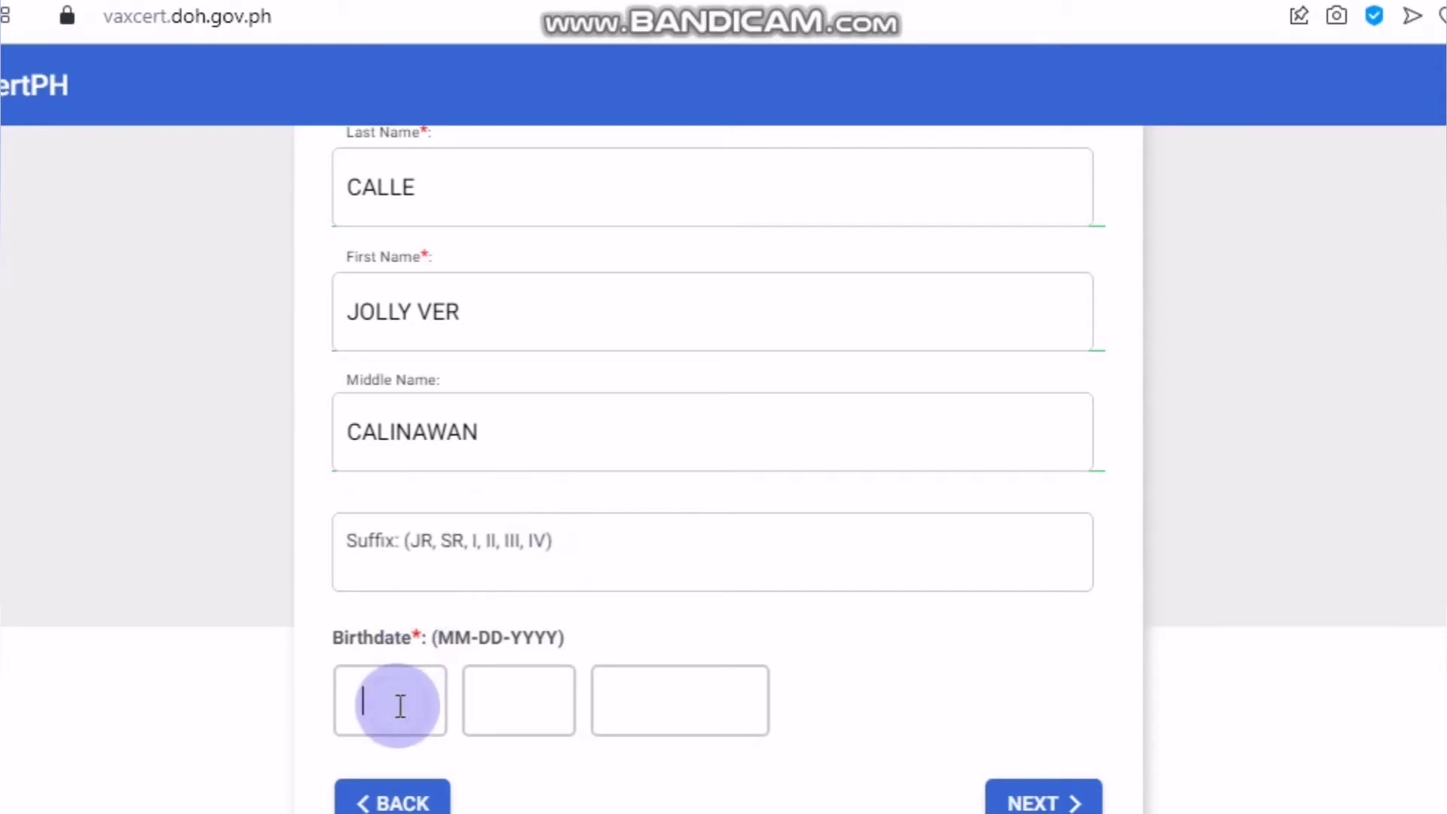
pyautogui.click(474, 650)
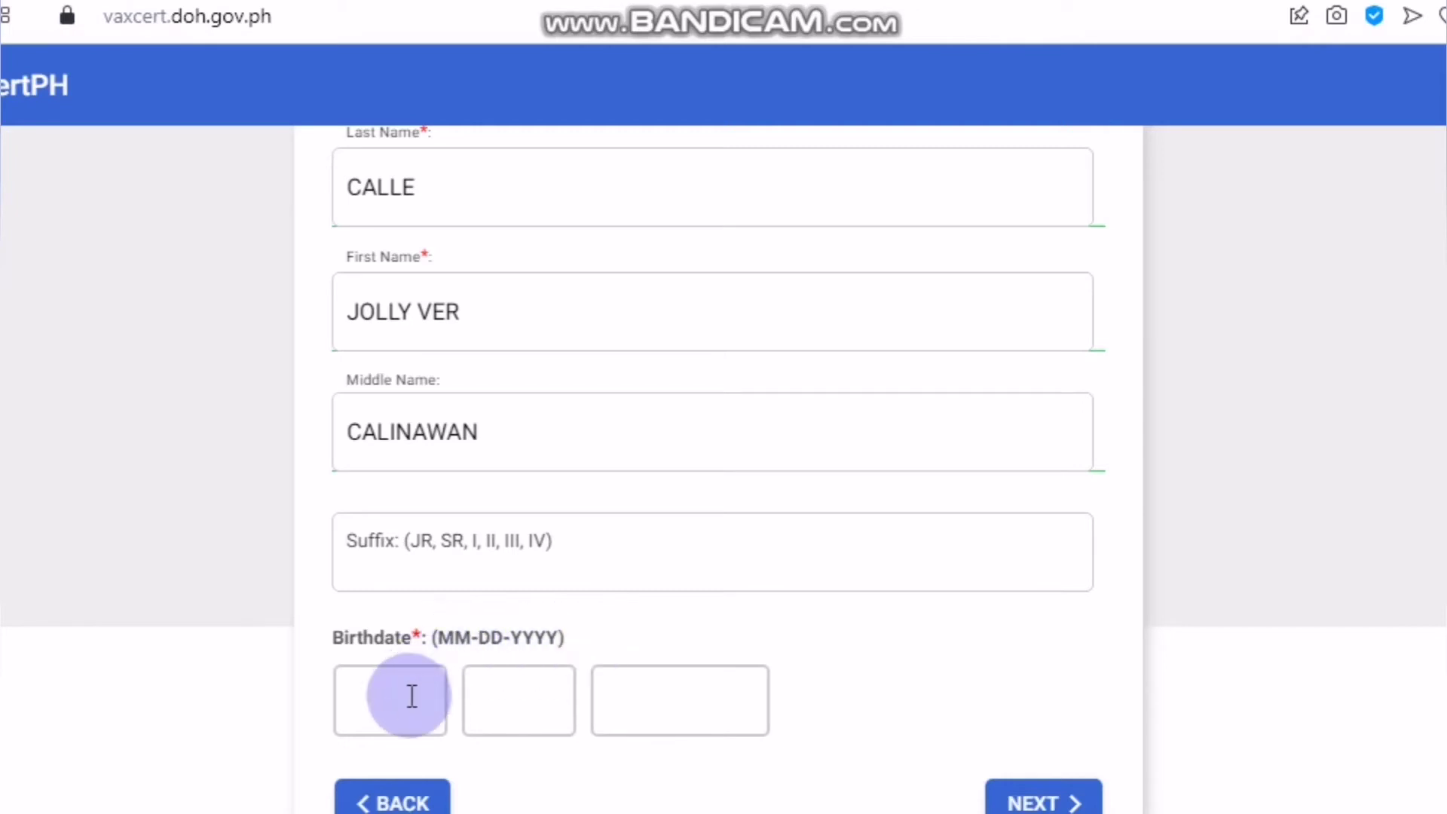
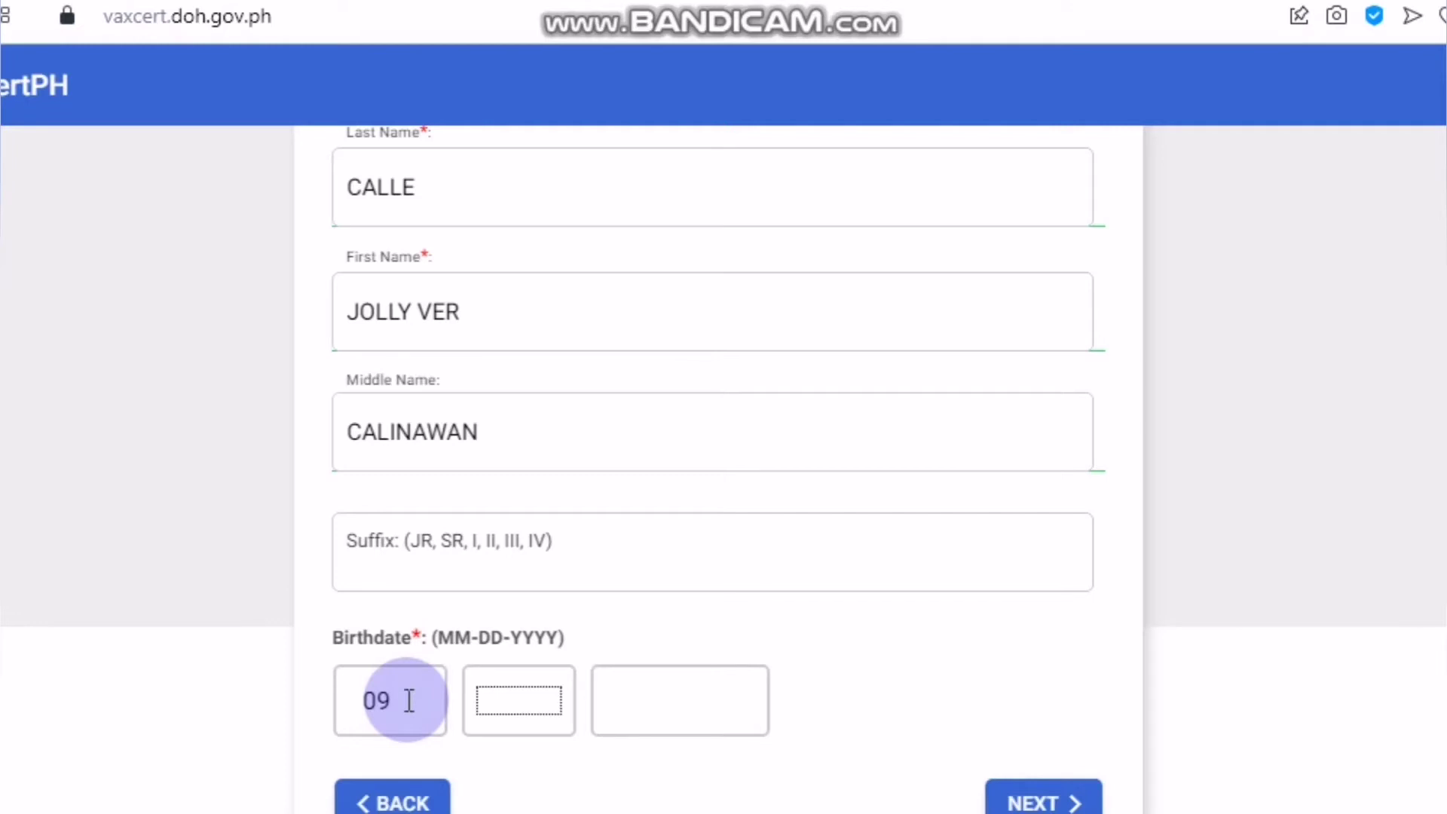
pyautogui.press('Tab')
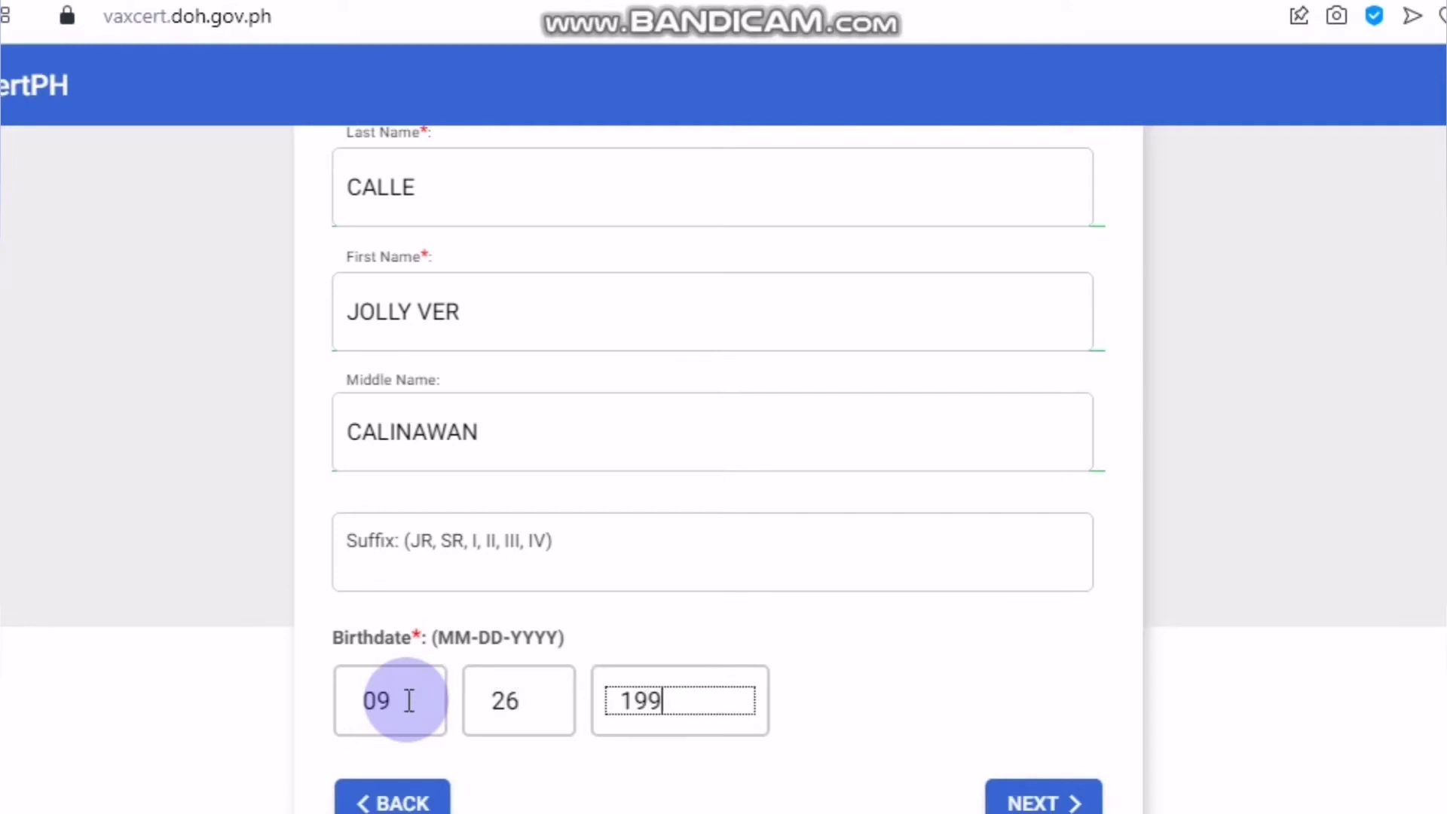
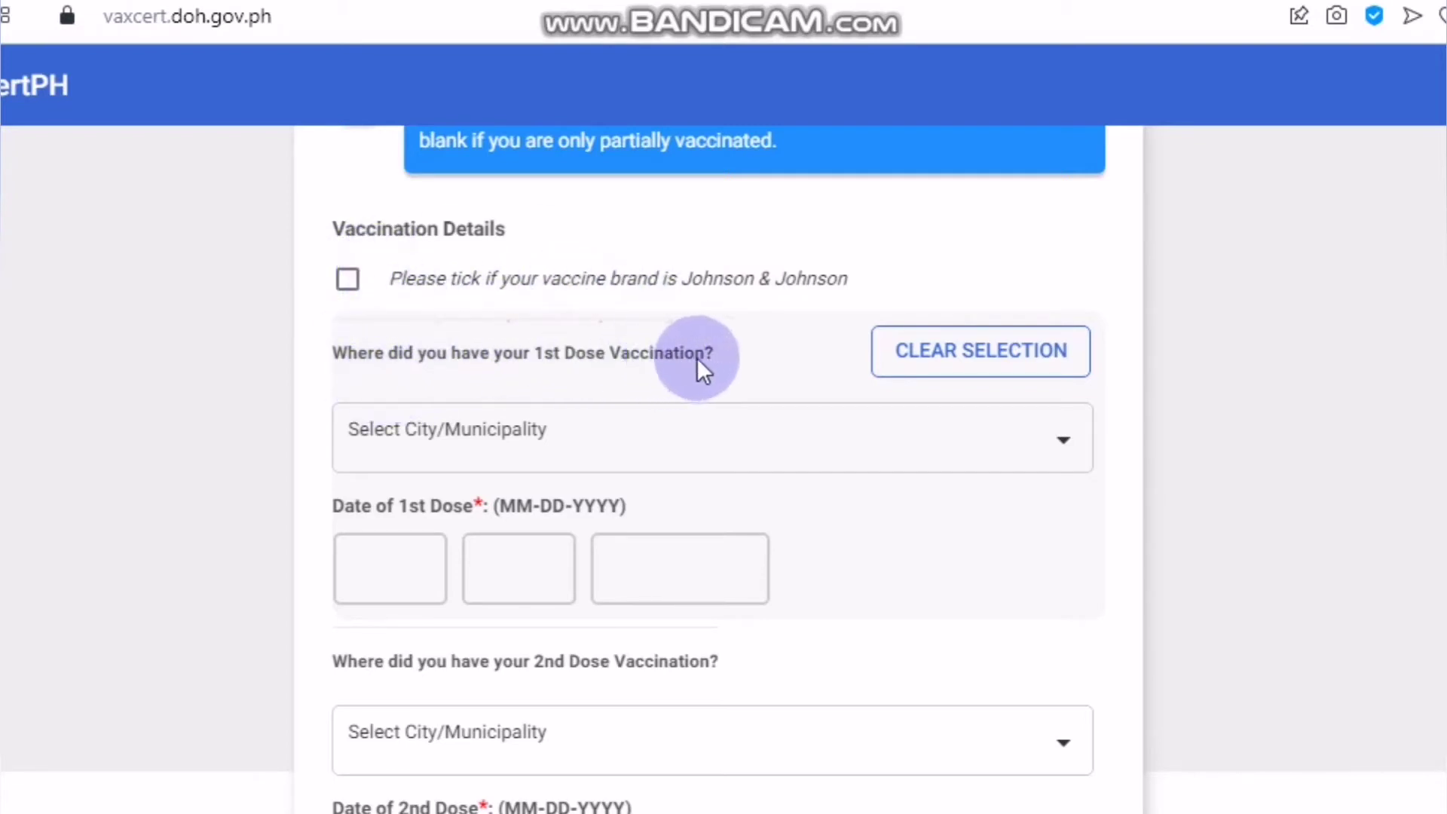
# - Set the first-dose City/Municipality to City of Dasmariñas, Cavite by searching 'DASMA'
pyautogui.click(633, 444)
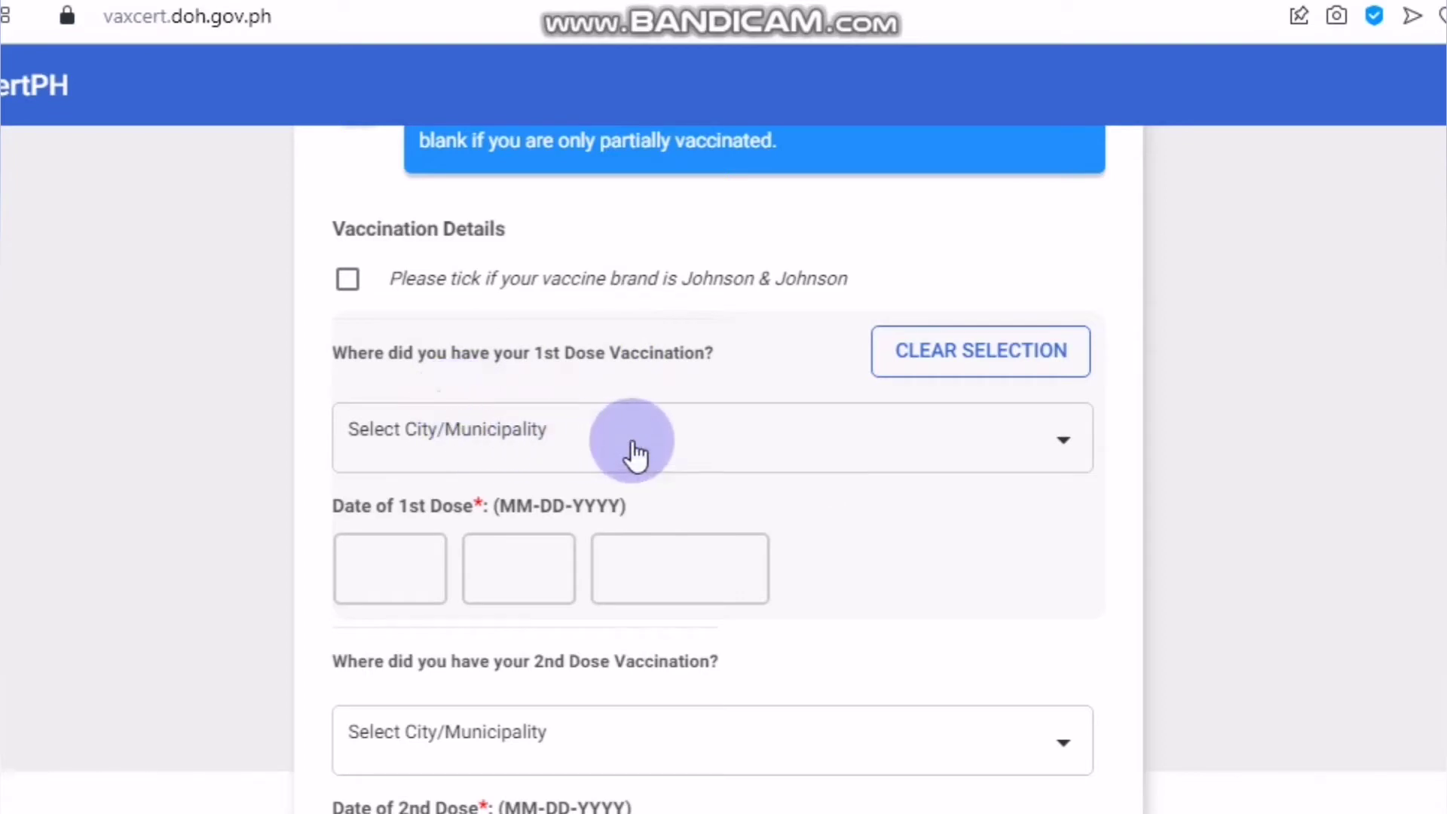
pyautogui.click(1029, 450)
pyautogui.click(504, 302)
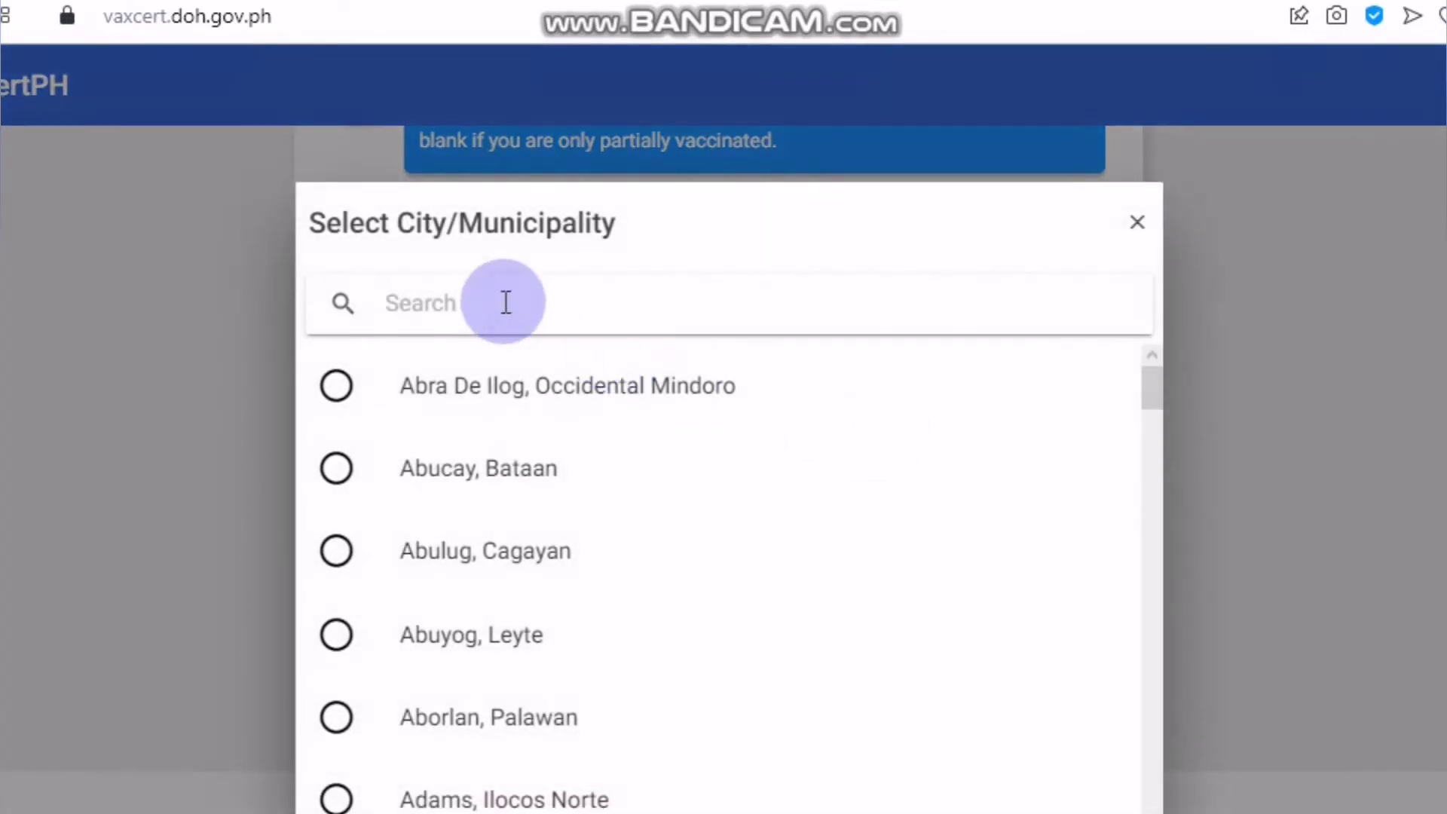
pyautogui.scroll(-10, 565, 558)
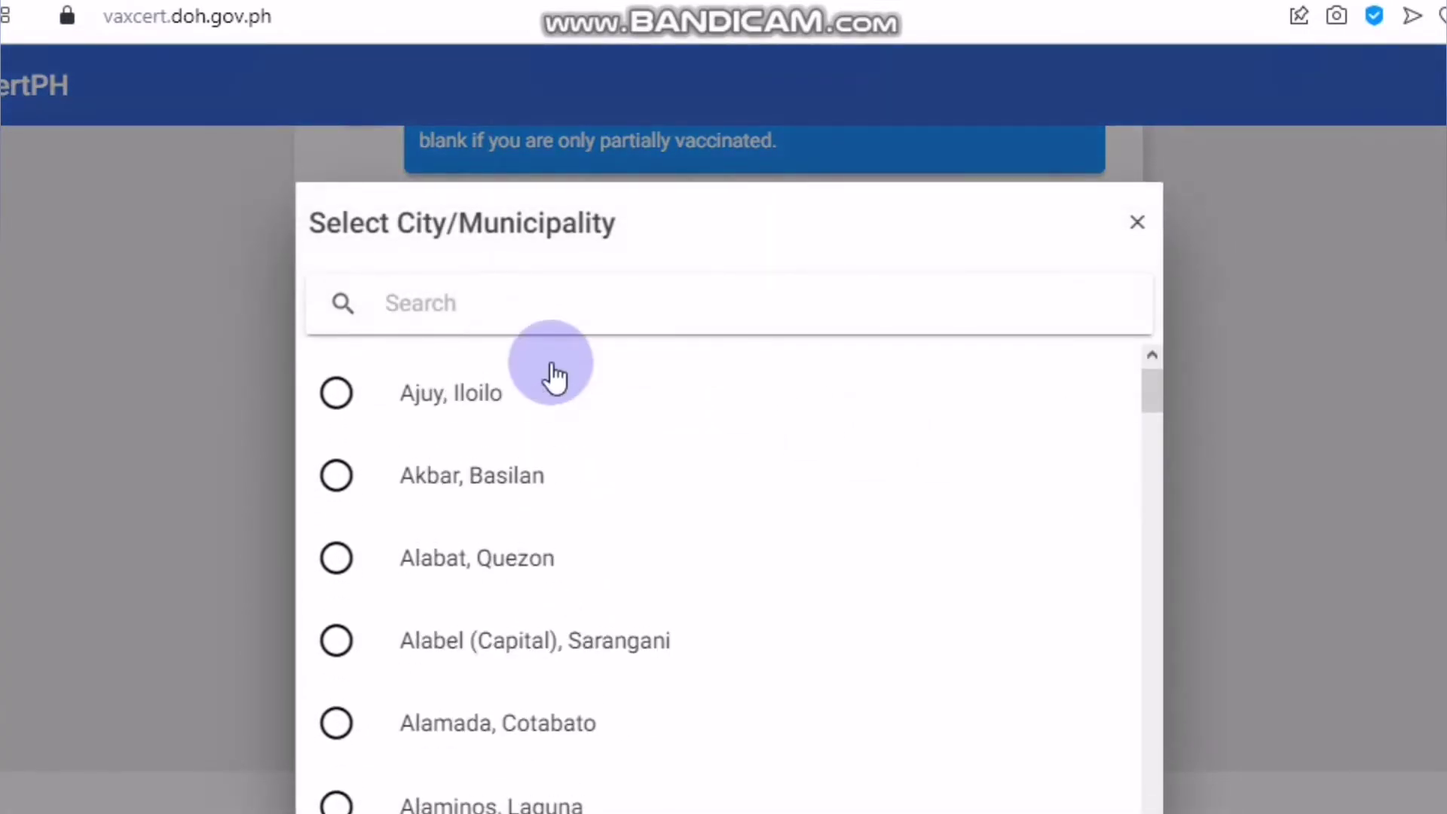
pyautogui.scroll(10, 555, 377)
pyautogui.write('DA')
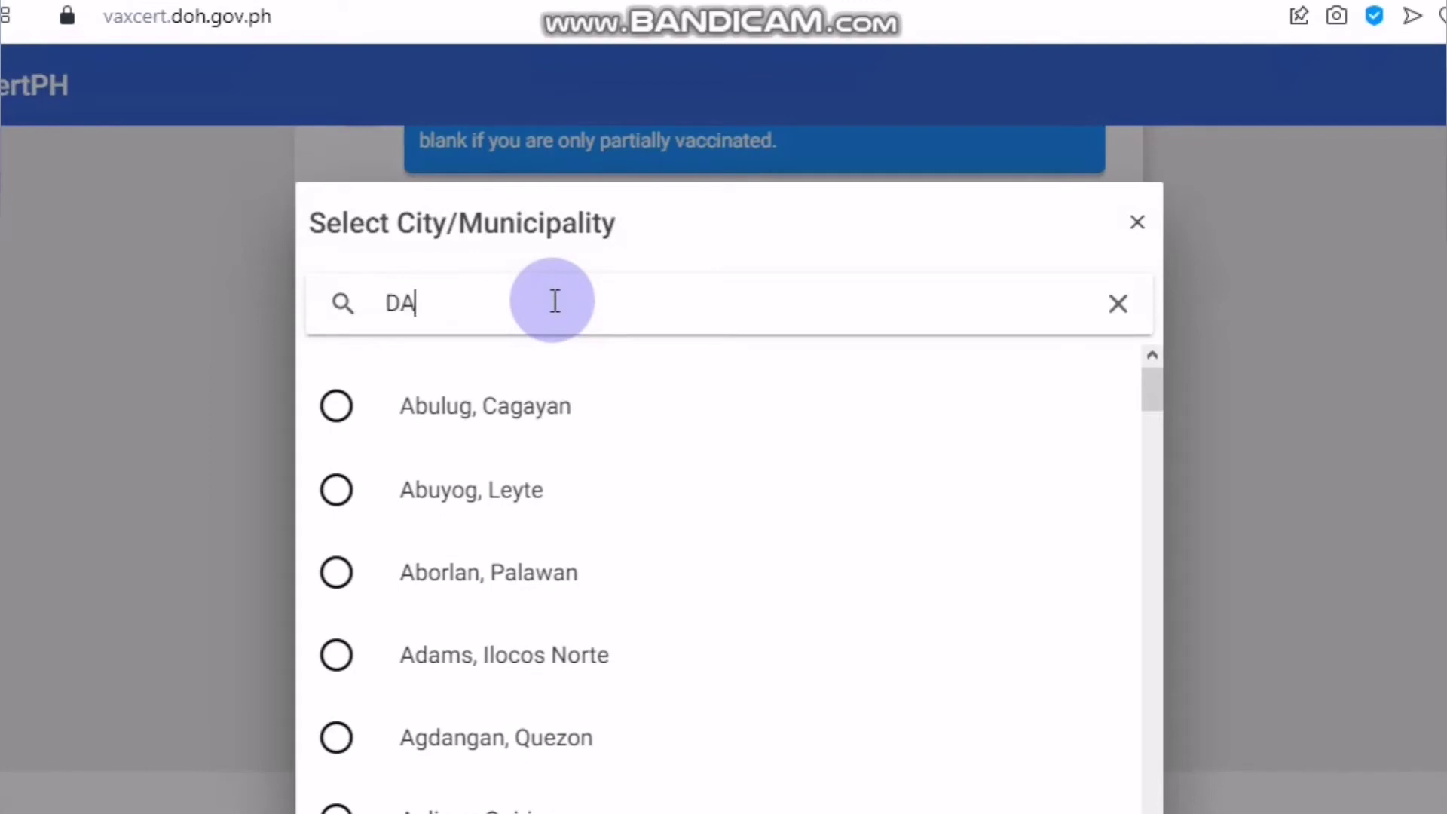
pyautogui.write('SMA')
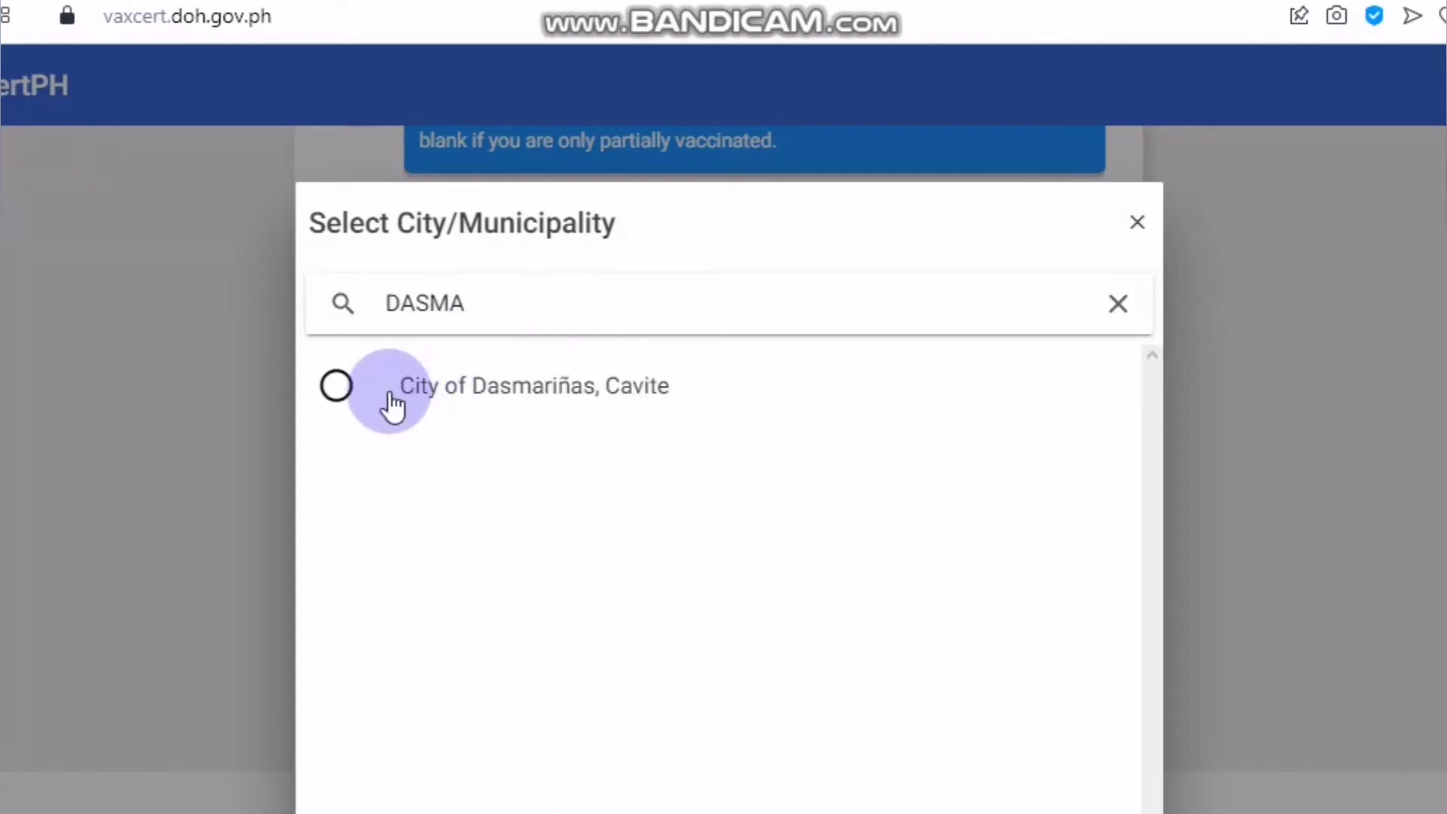
pyautogui.click(391, 407)
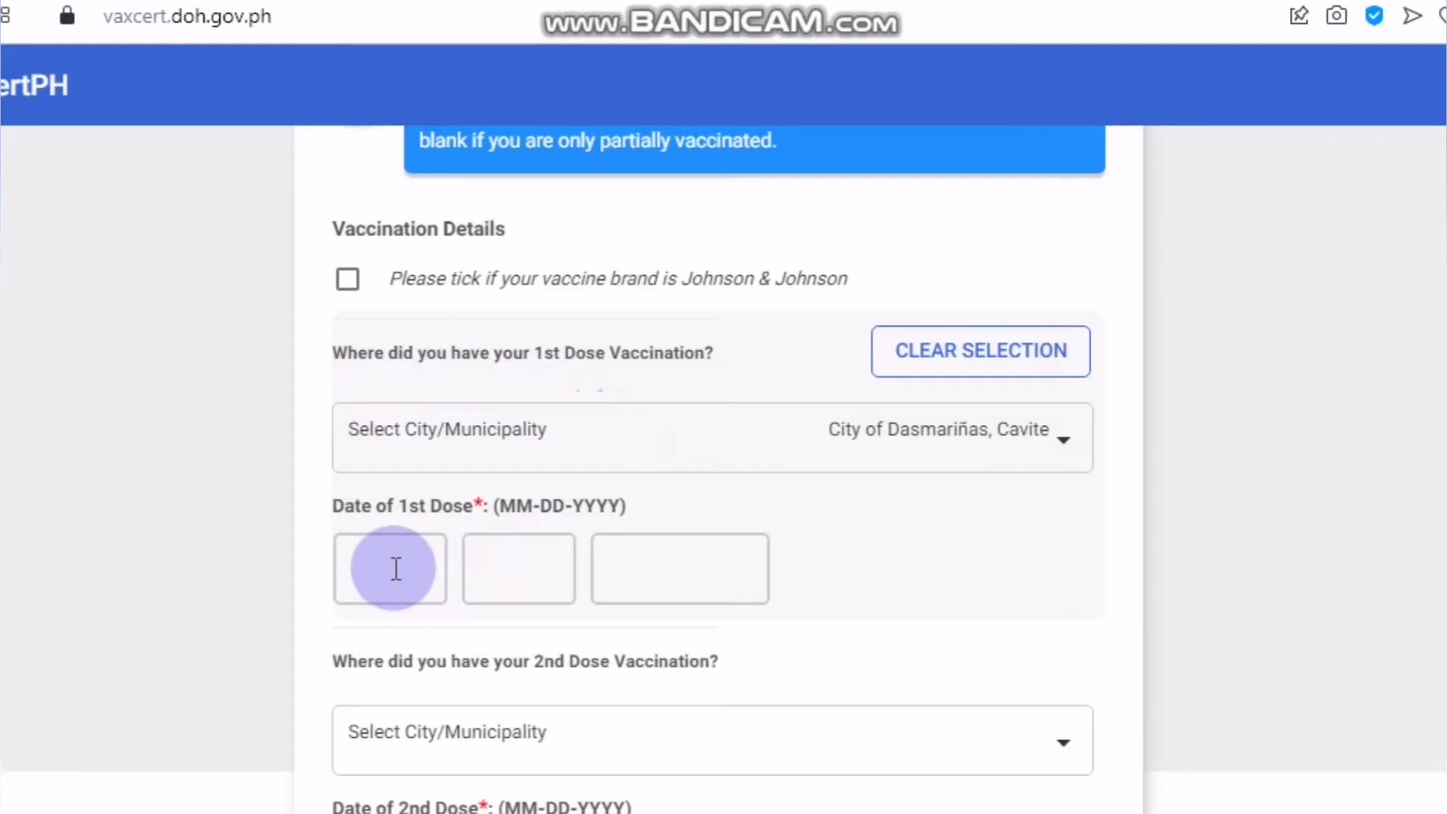
# - Enter 10-22-2021 as the first-dose date
pyautogui.click(396, 569)
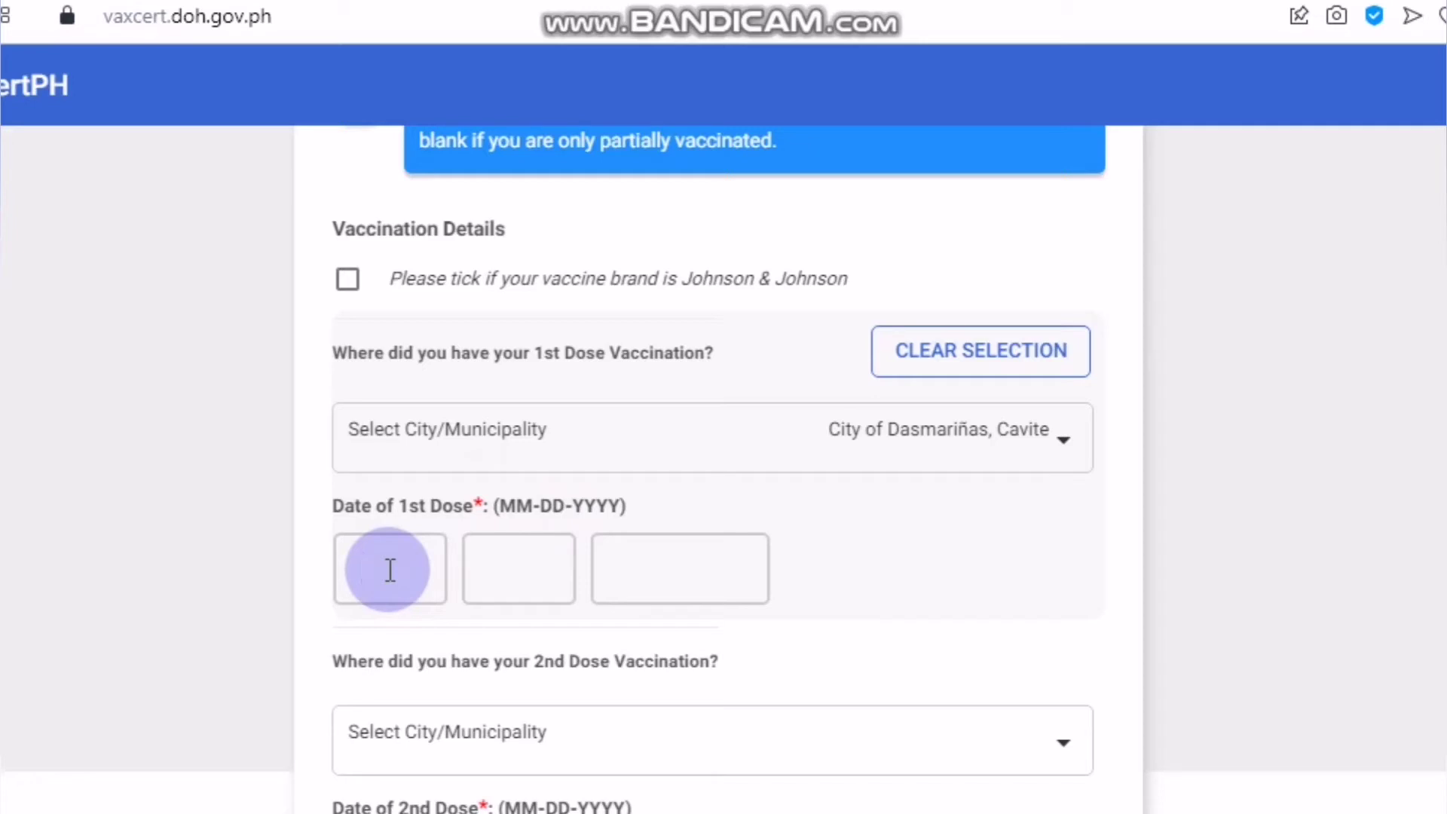
pyautogui.write('10')
pyautogui.write('22')
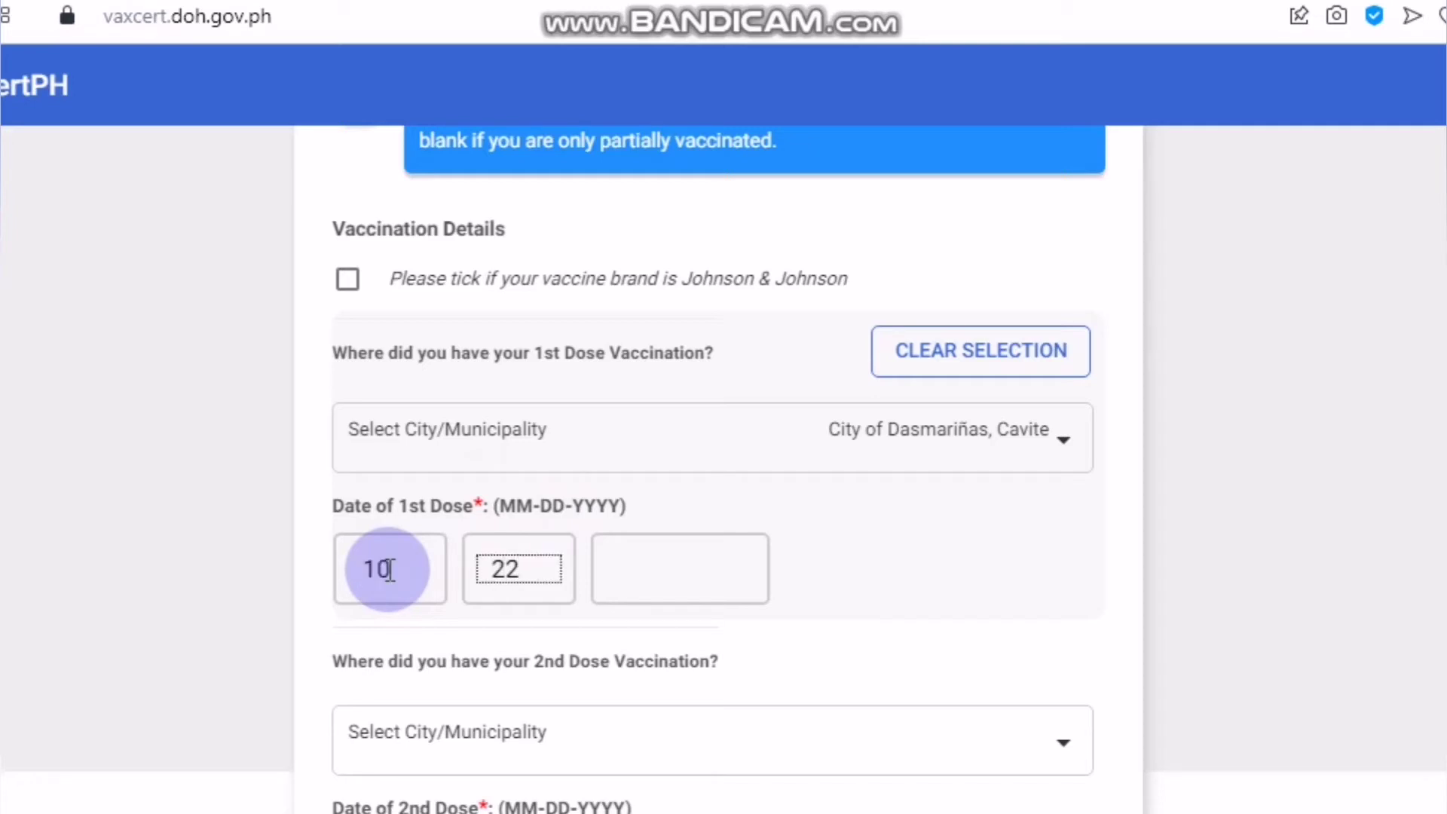
pyautogui.write('2021')
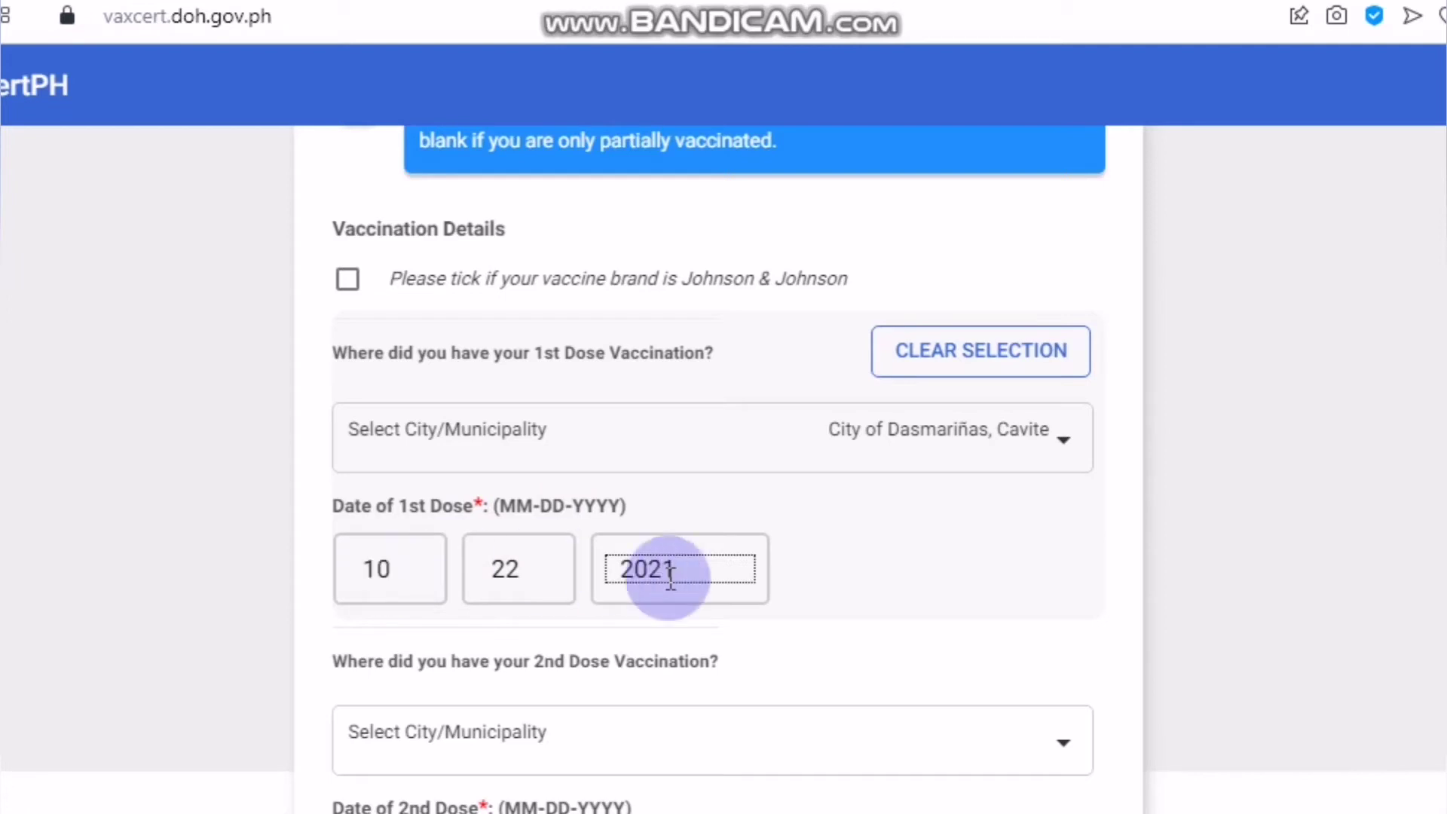
pyautogui.click(937, 609)
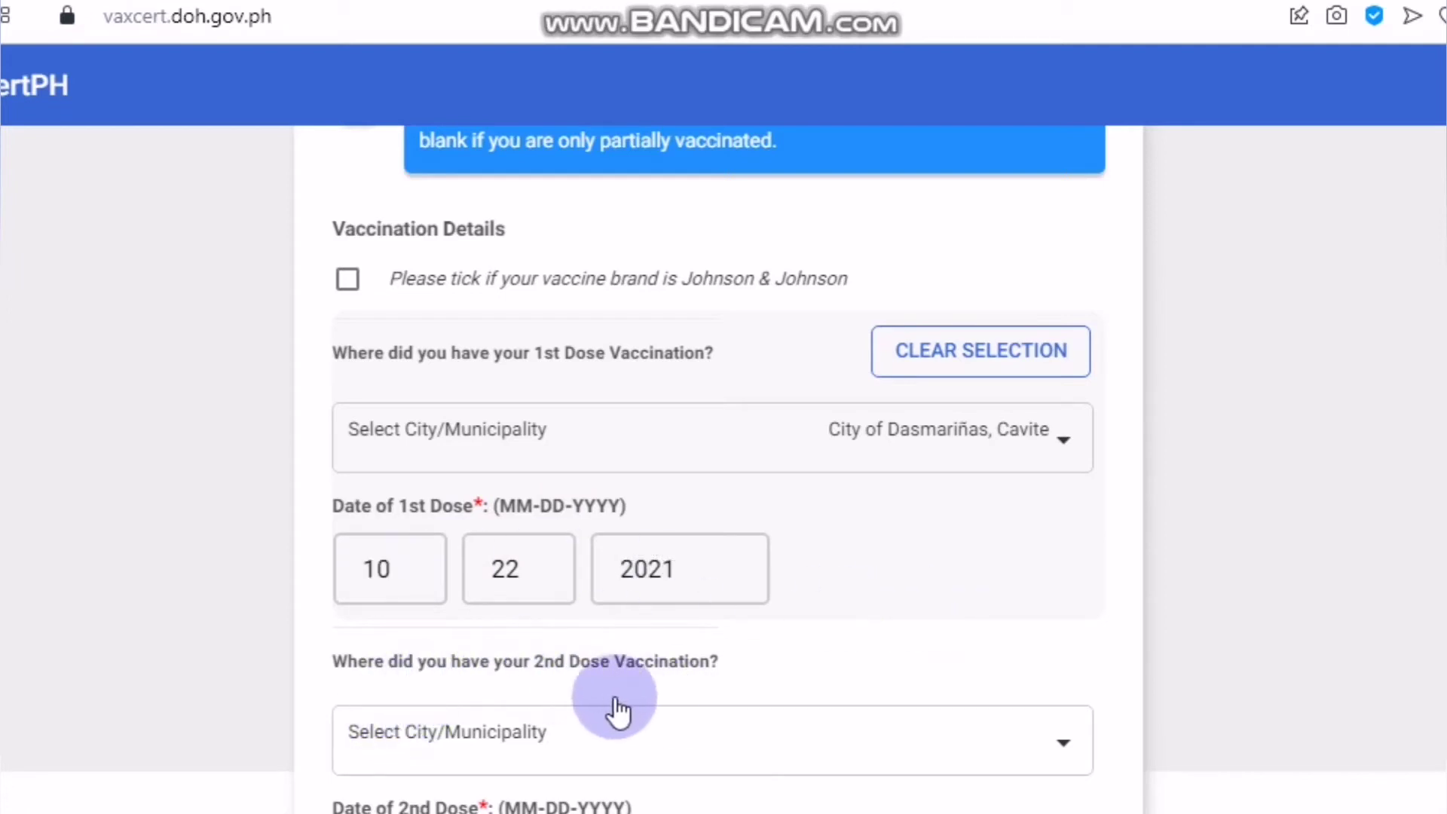
# - Set the second-dose City/Municipality to City of Dasmariñas, Cavite by searching 'DASMA'
pyautogui.click(914, 745)
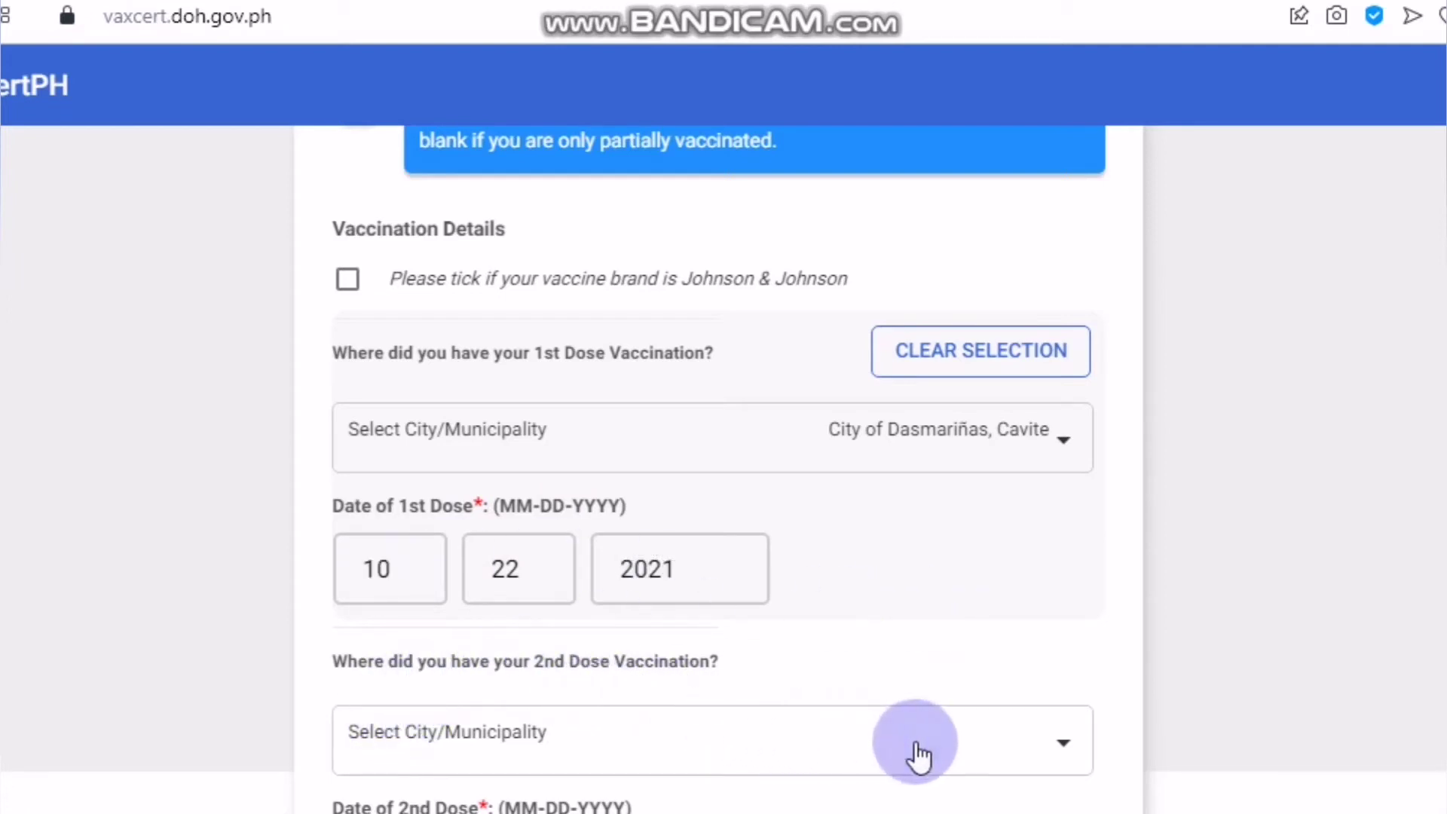
pyautogui.click(961, 750)
pyautogui.click(542, 303)
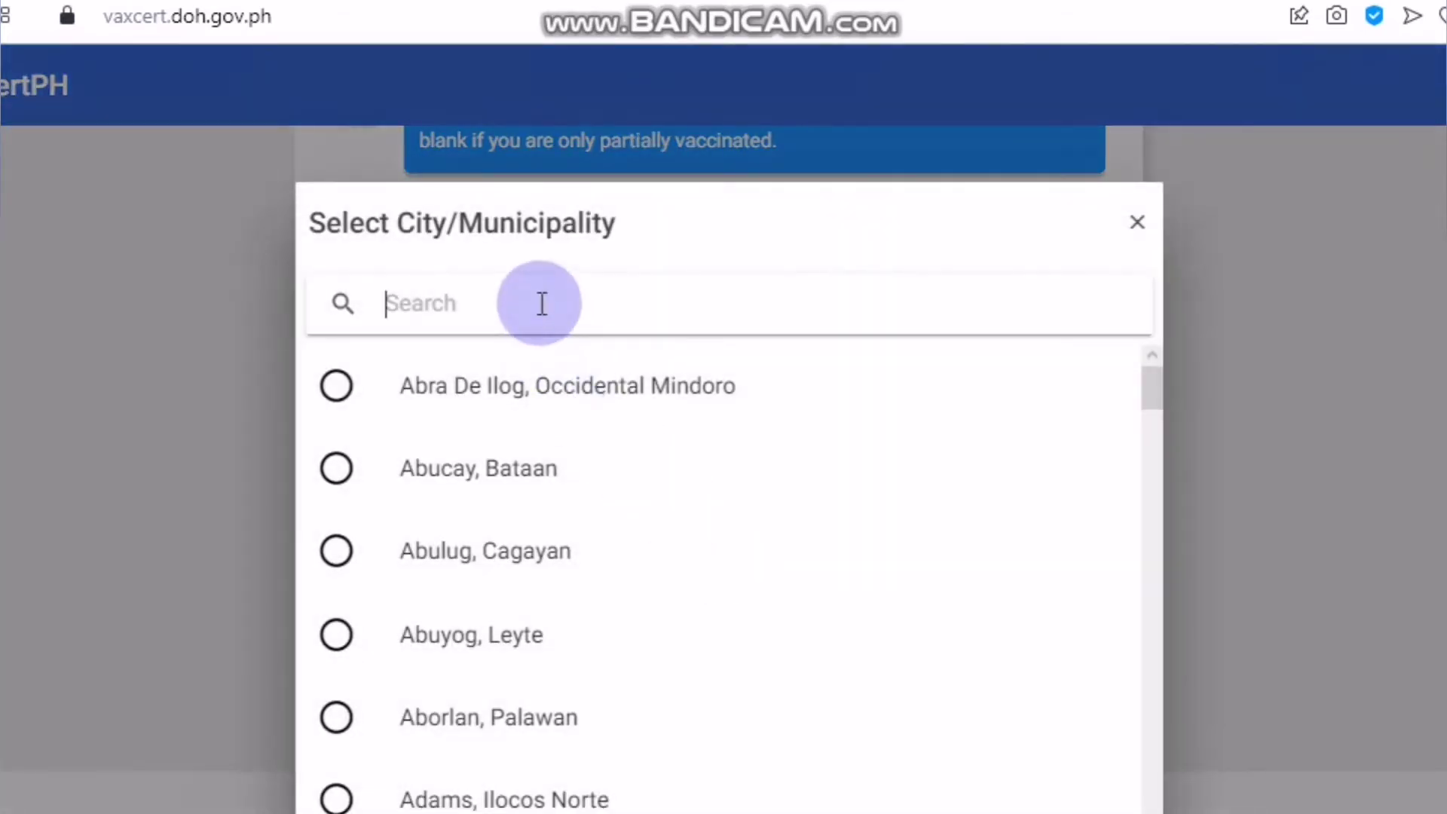
pyautogui.write('DASMA')
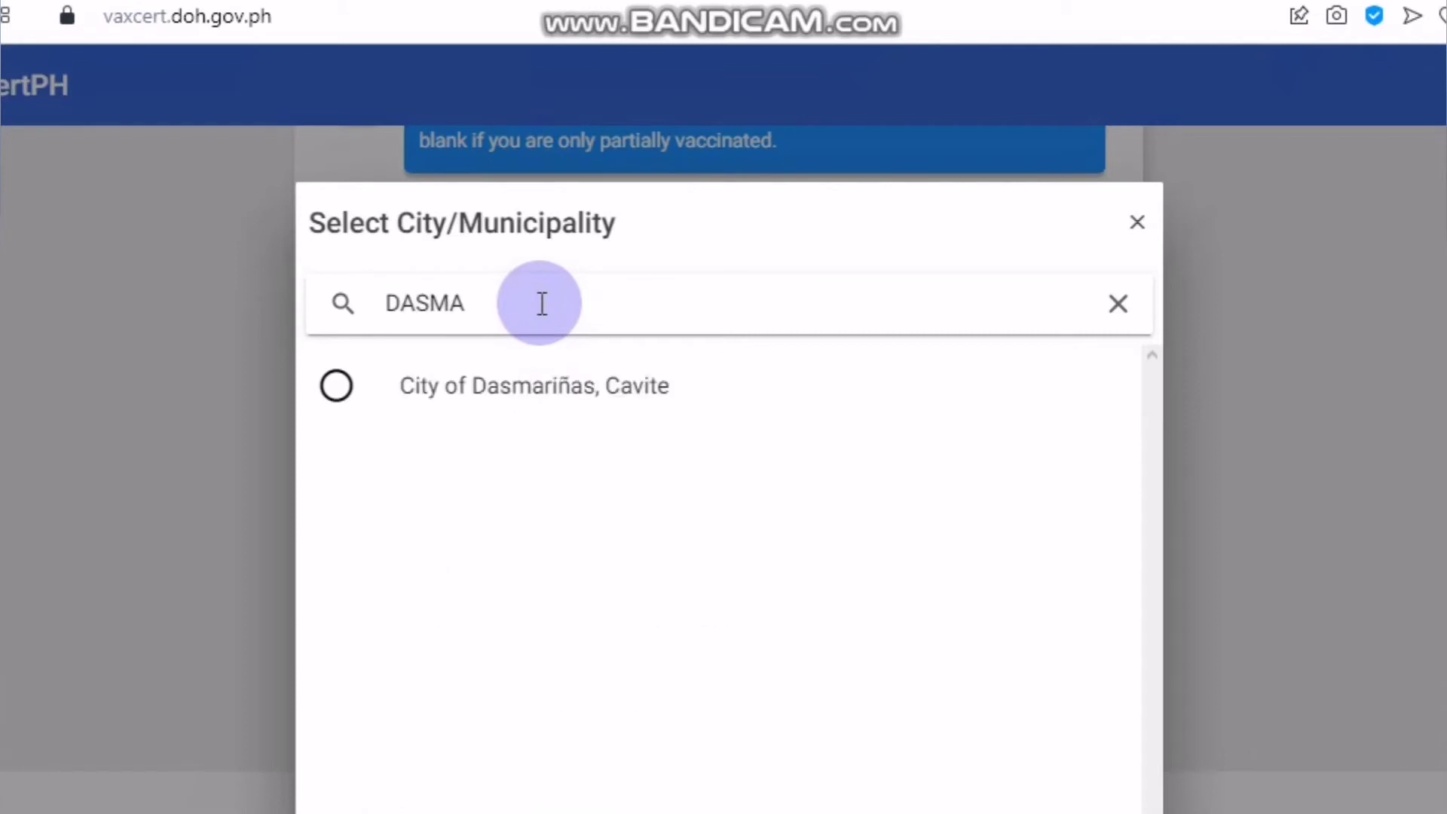
pyautogui.click(509, 388)
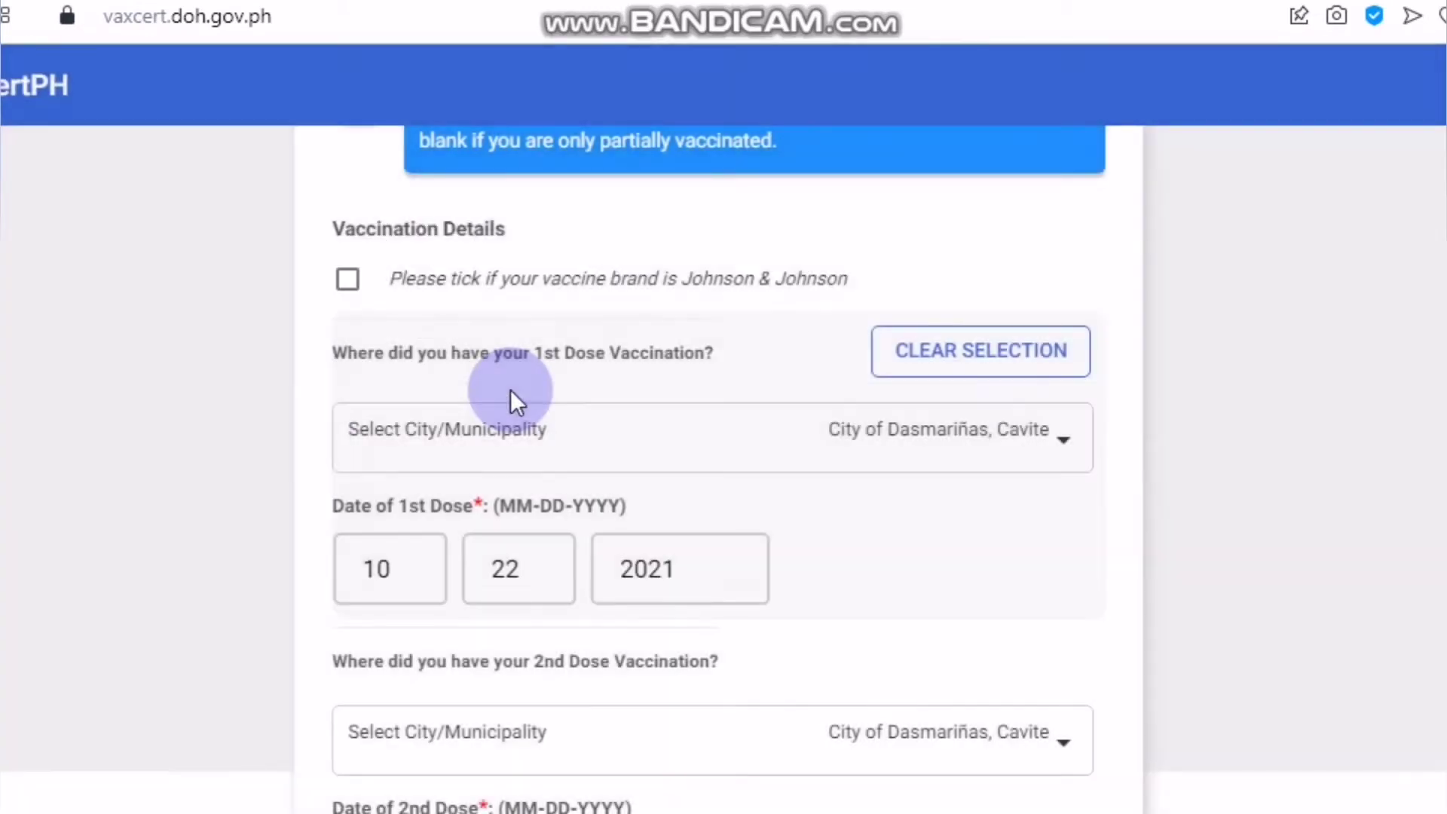
# - Enter 11-19-2021 as the second-dose date and submit the form for review
pyautogui.scroll(-2, 908, 667)
pyautogui.click(396, 729)
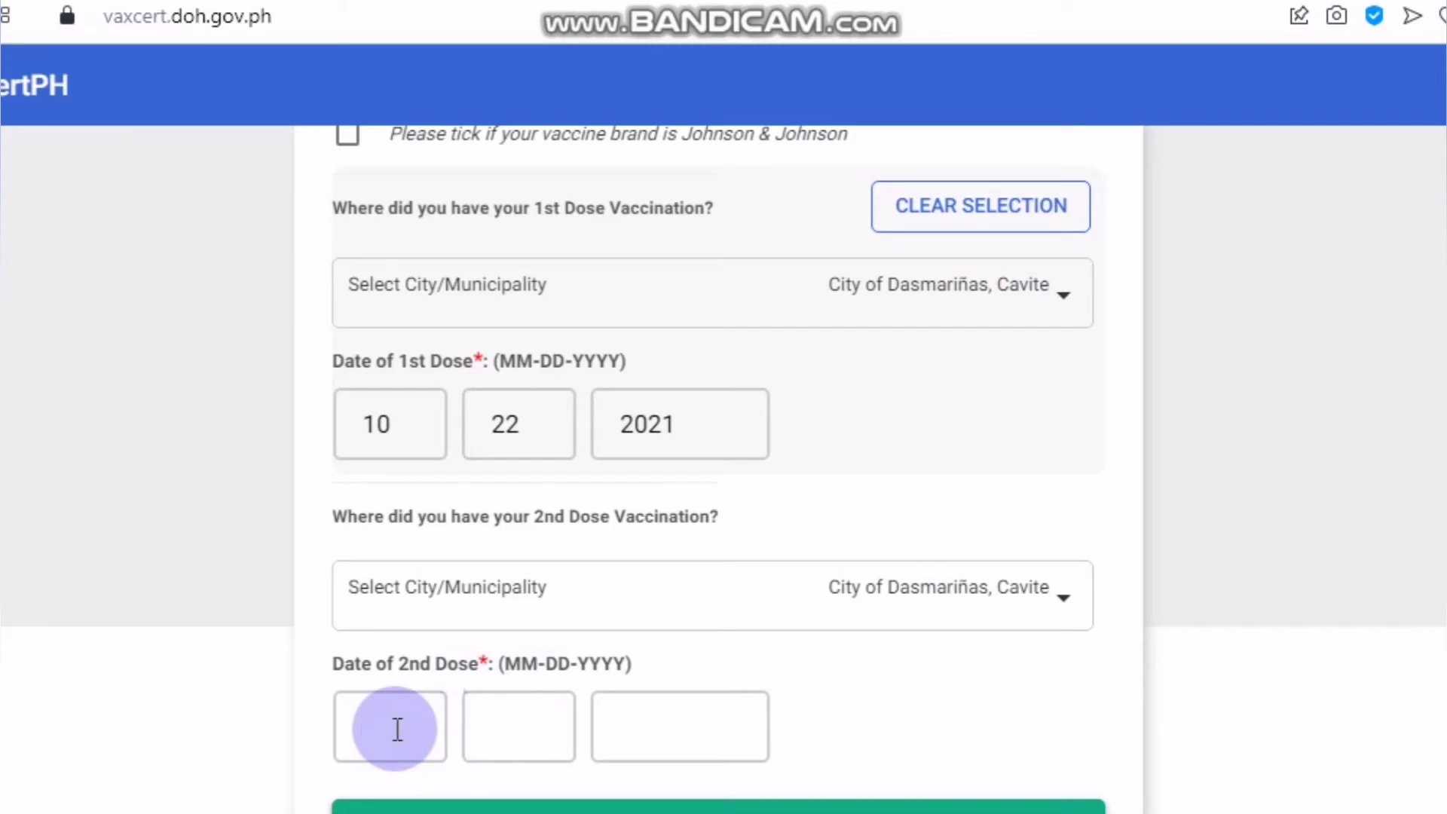
pyautogui.write('11')
pyautogui.write('19')
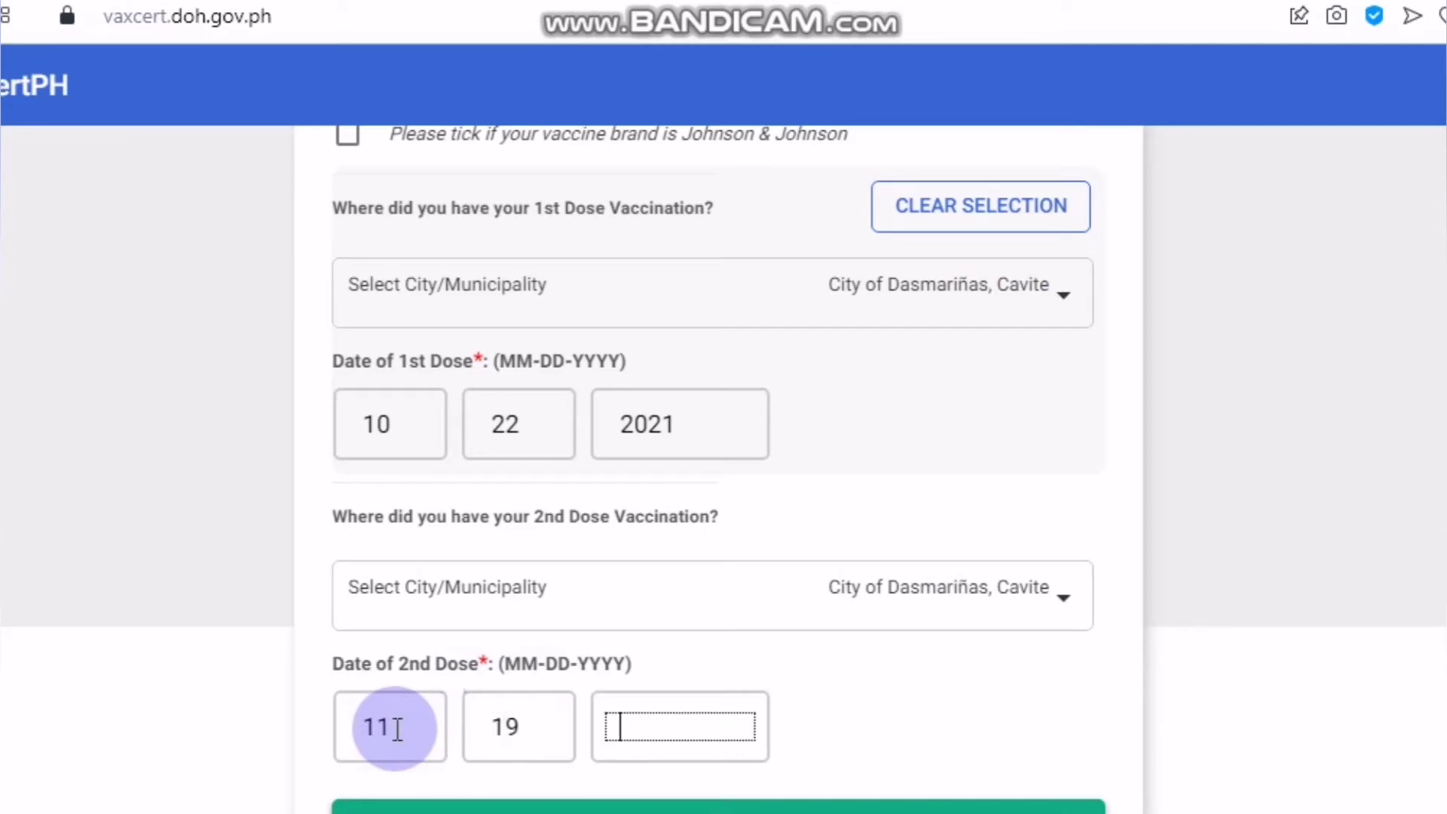
pyautogui.write('2021')
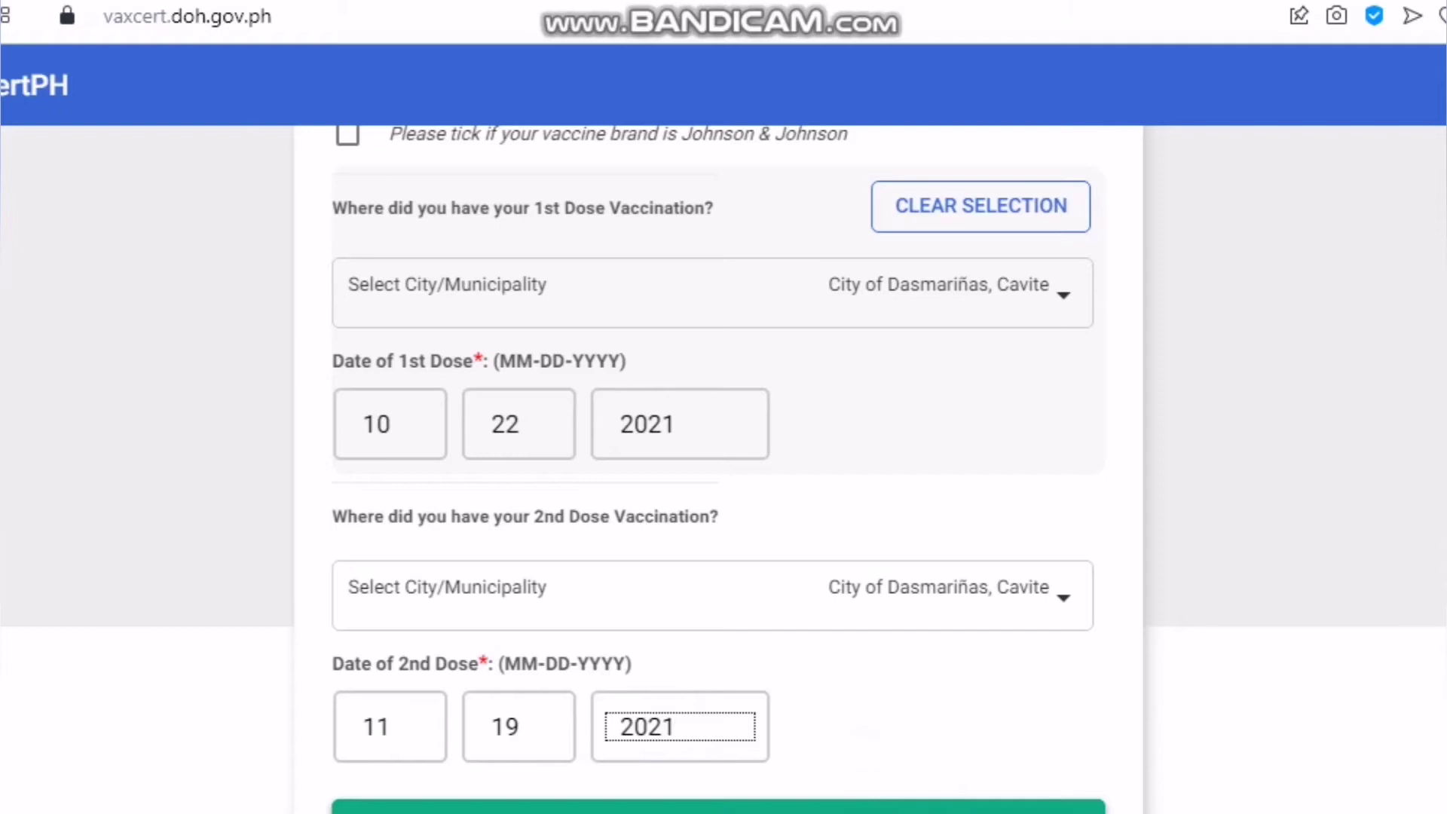
pyautogui.press('Return')
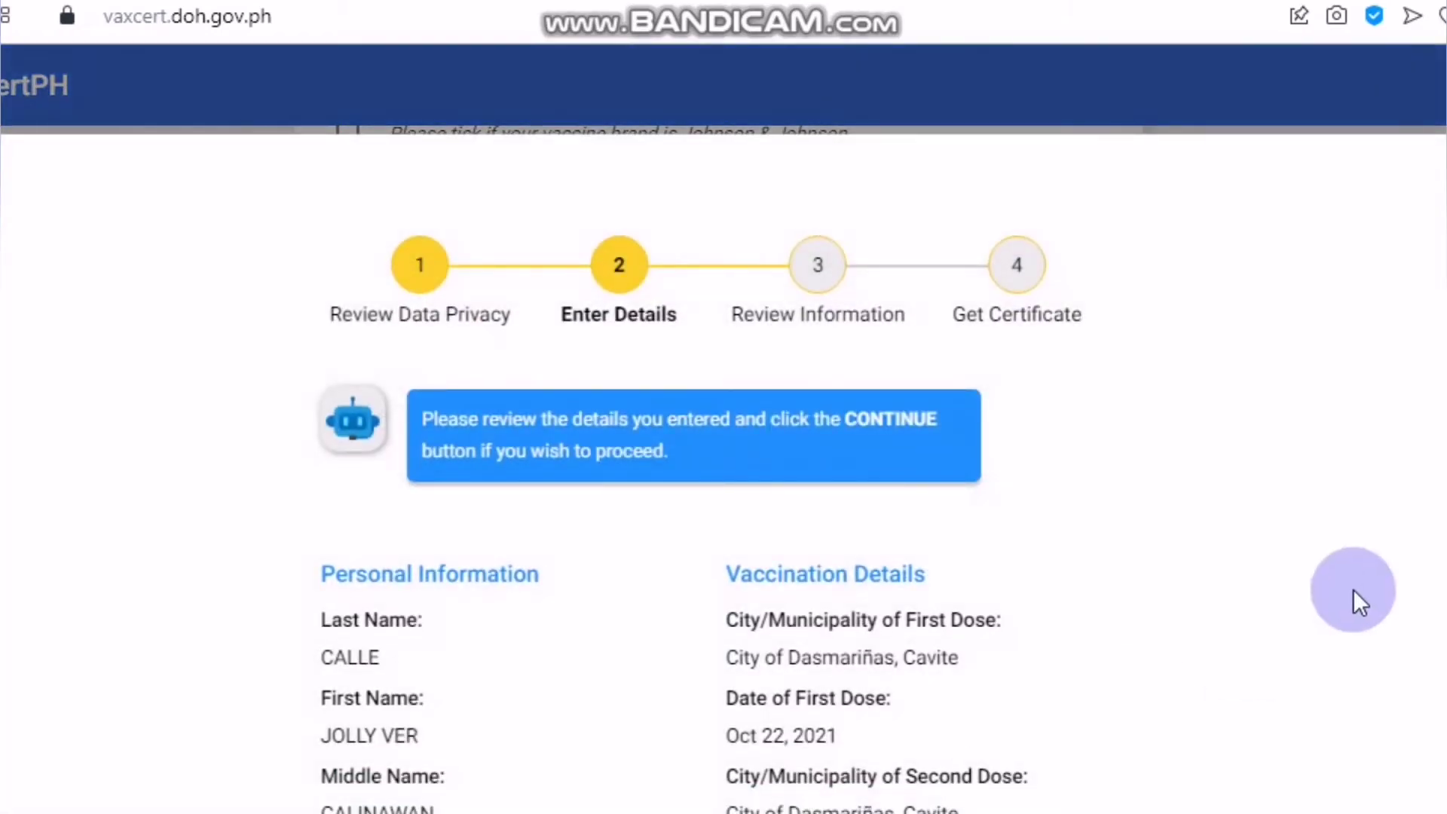
# - Scroll through the confirmation summary to review the personal and dose details
pyautogui.scroll(-1, 1357, 587)
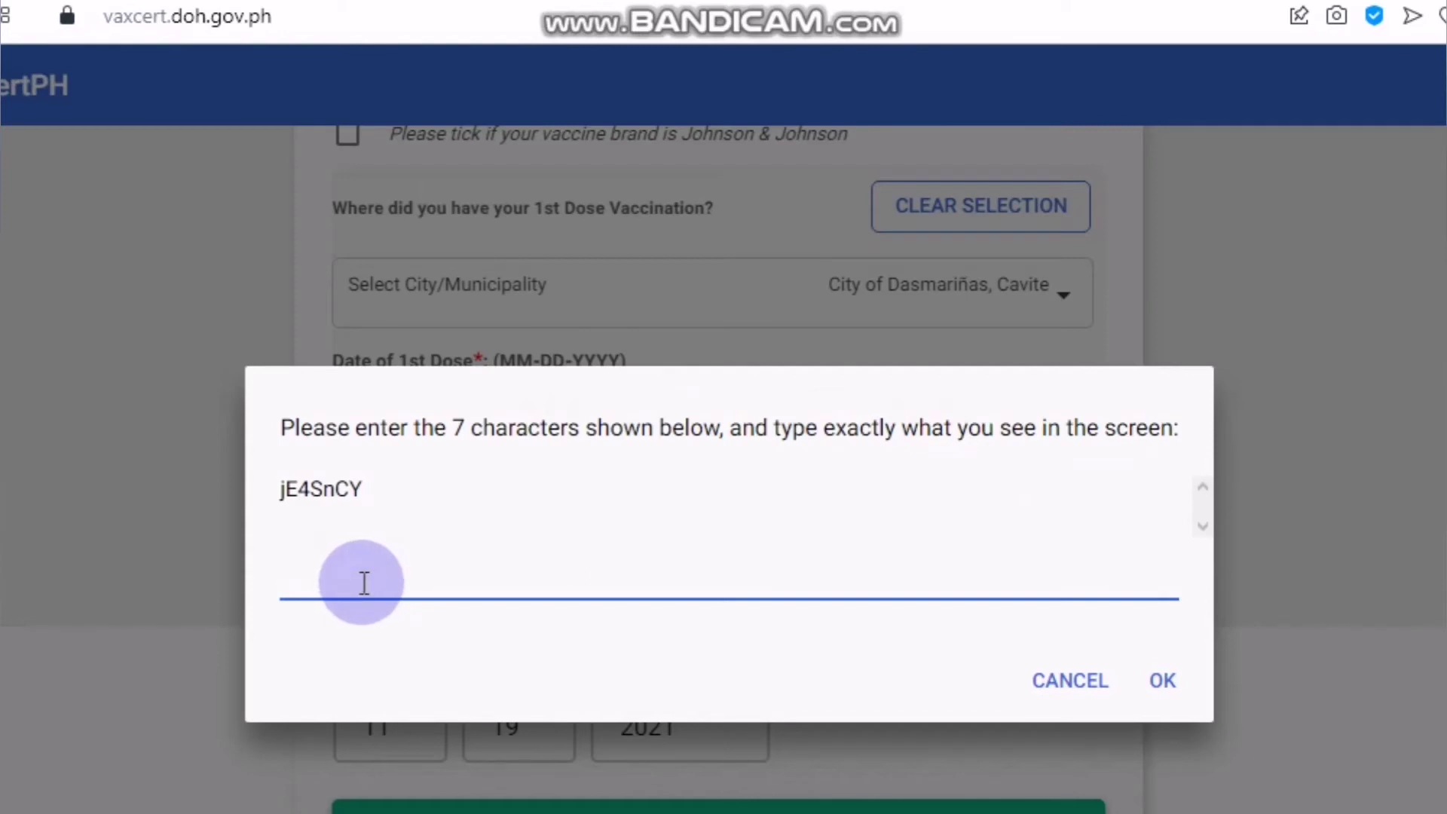
# - Enter the displayed seven-character captcha code and submit it to look up the record
pyautogui.write('jE4SnCY')
pyautogui.click(1161, 684)
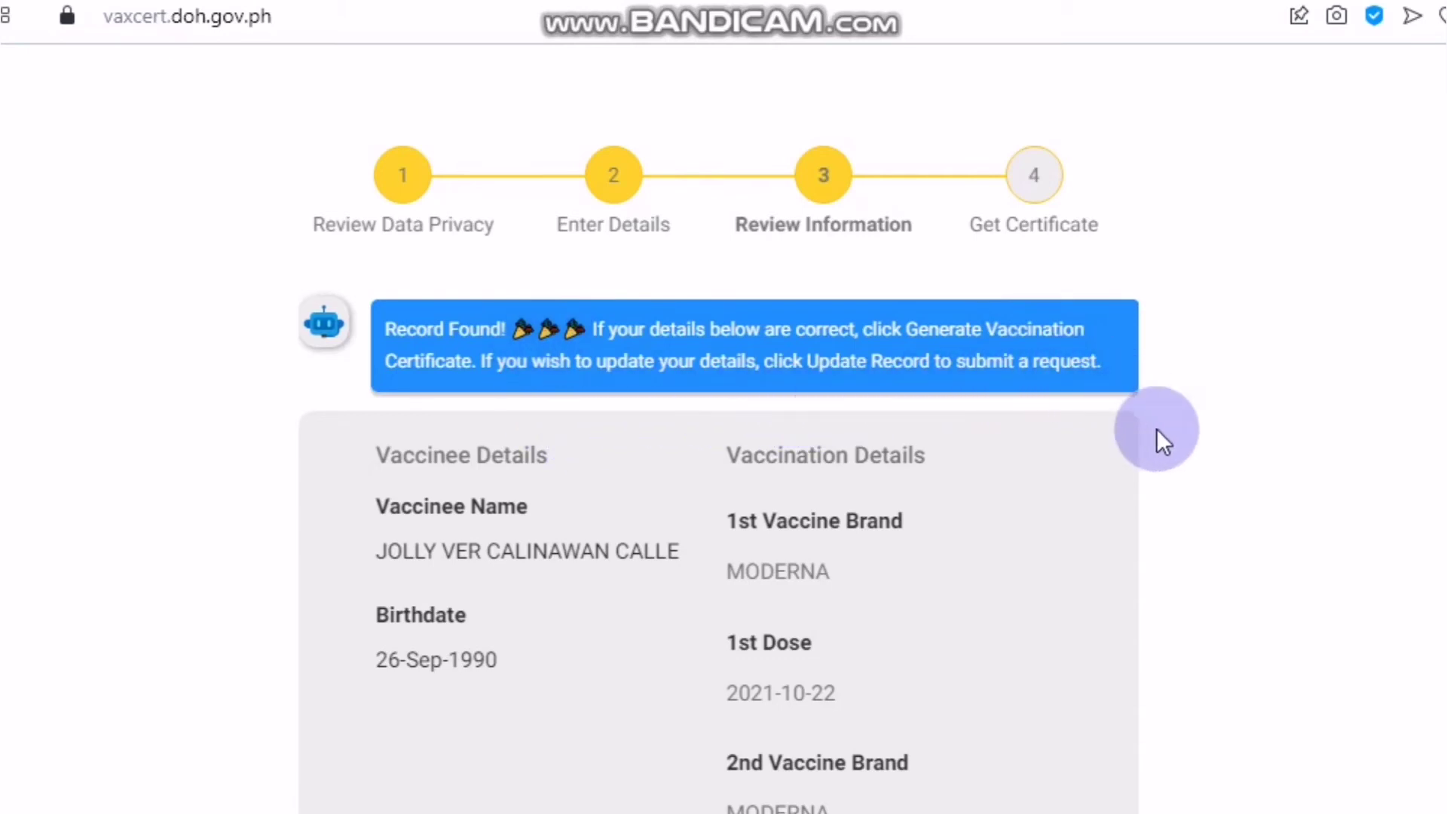
pyautogui.scroll(-4, 1158, 434)
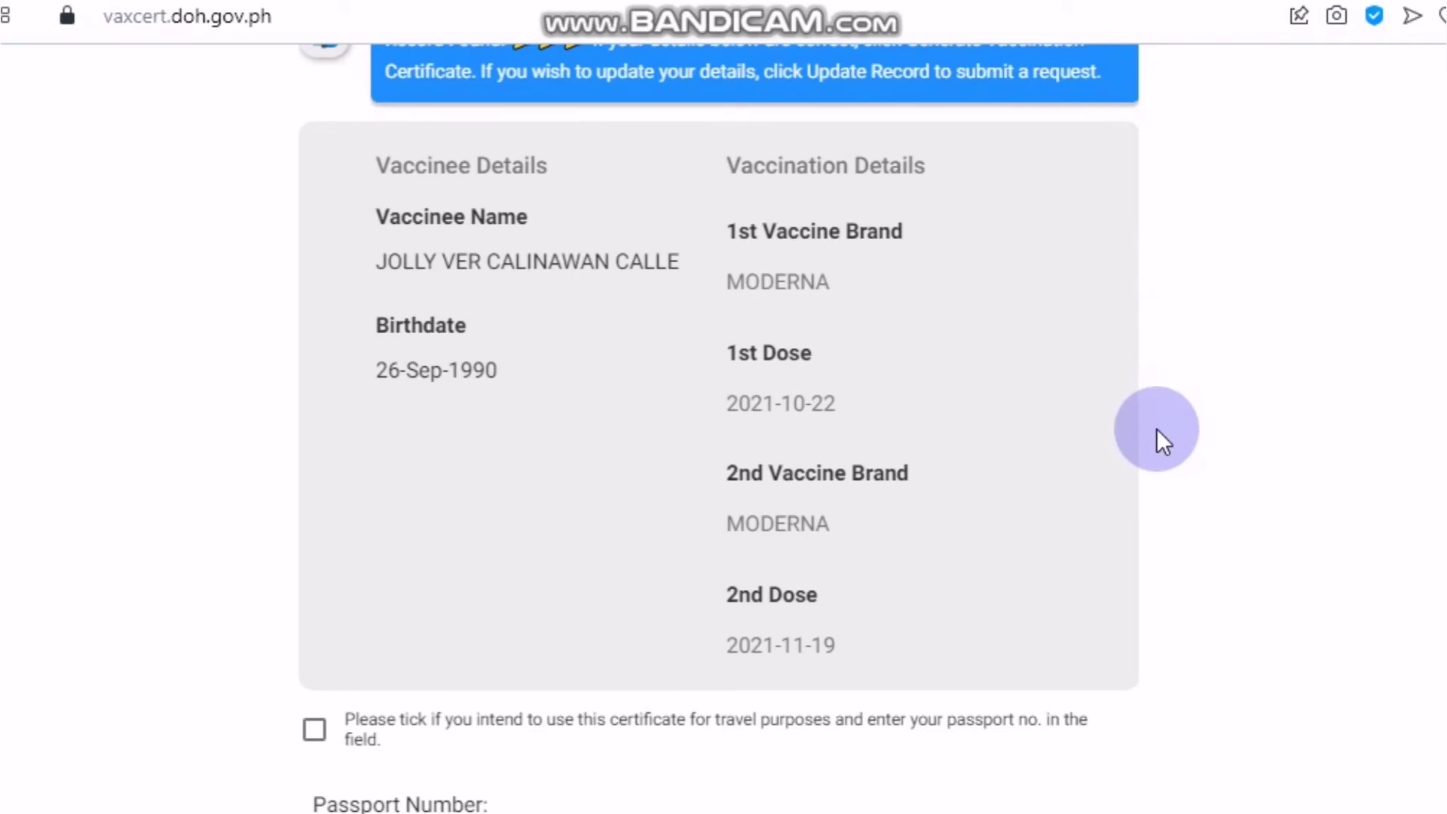
pyautogui.scroll(4, 973, 393)
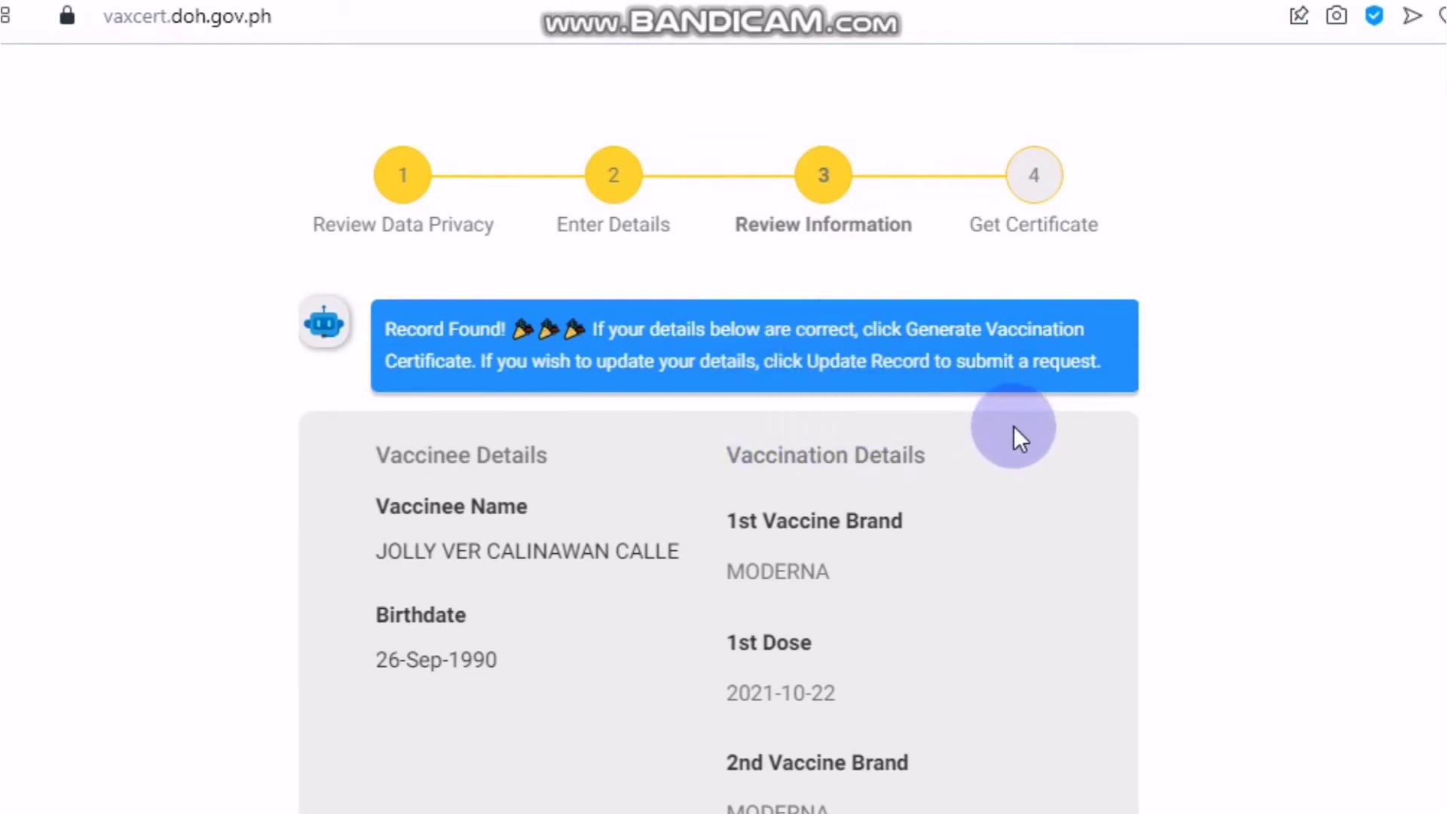
pyautogui.scroll(-4, 1014, 427)
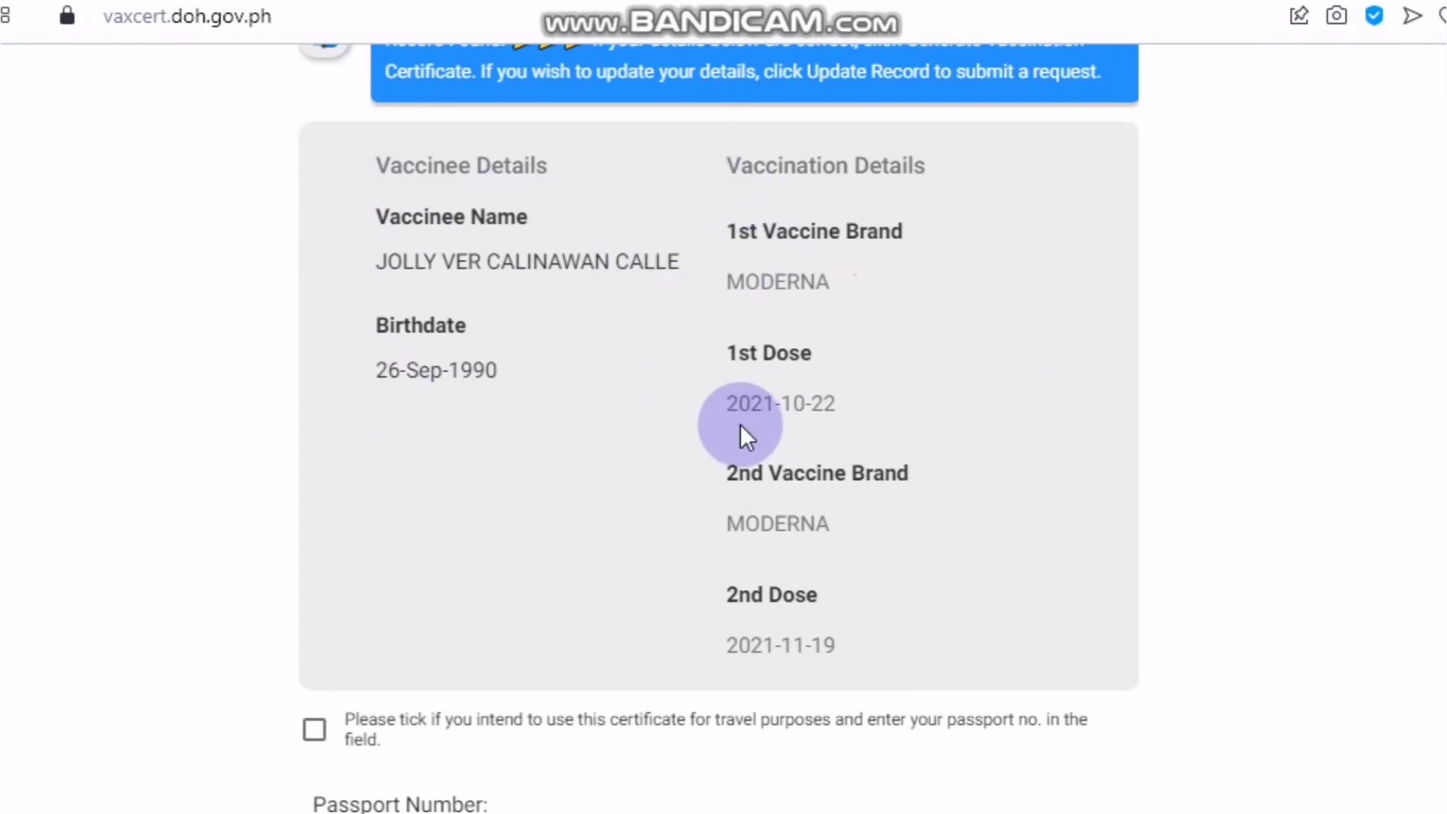
pyautogui.scroll(-2, 887, 490)
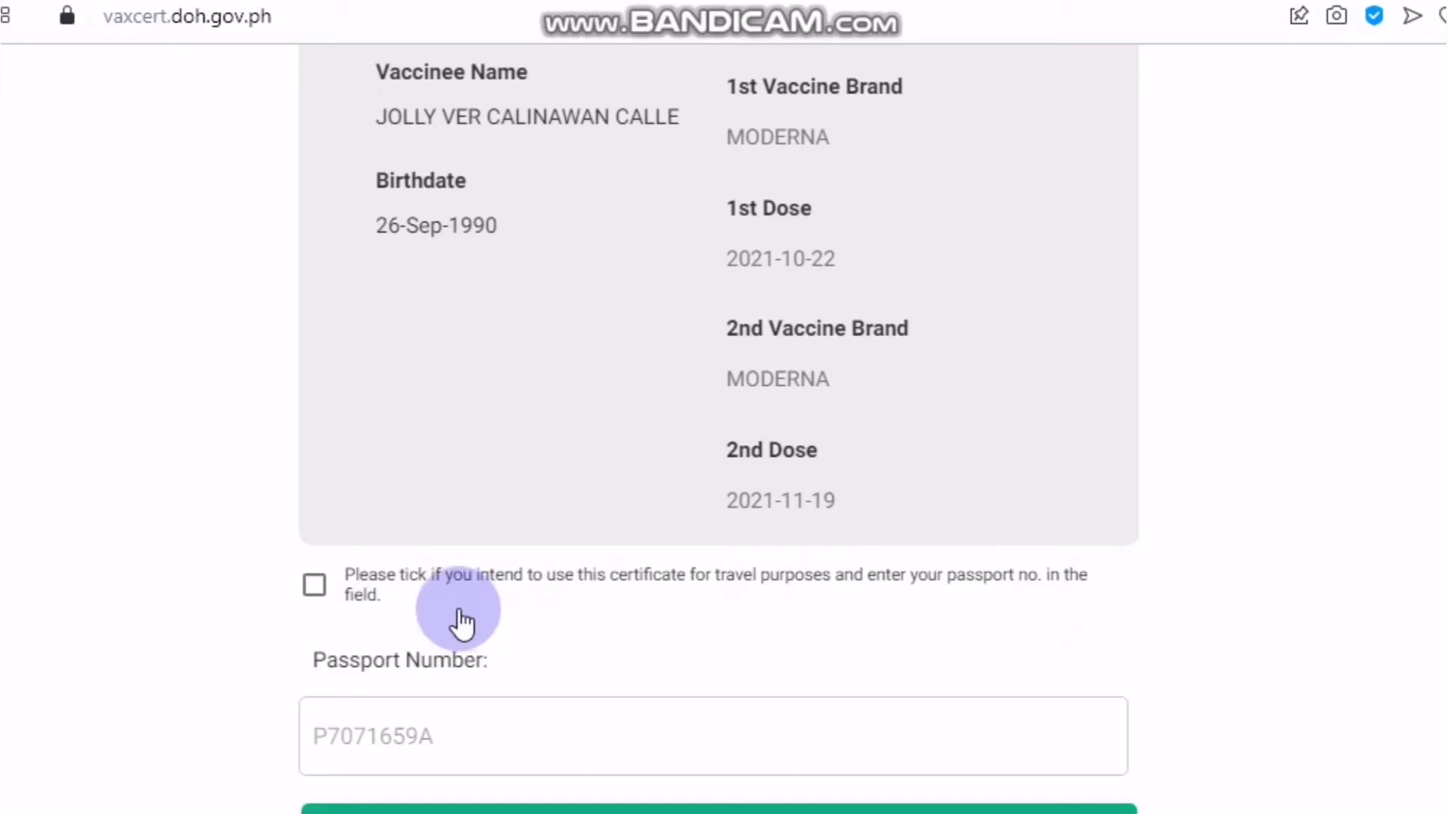
# - Mark the certificate for travel so it includes the passport number, then generate it
pyautogui.click(335, 606)
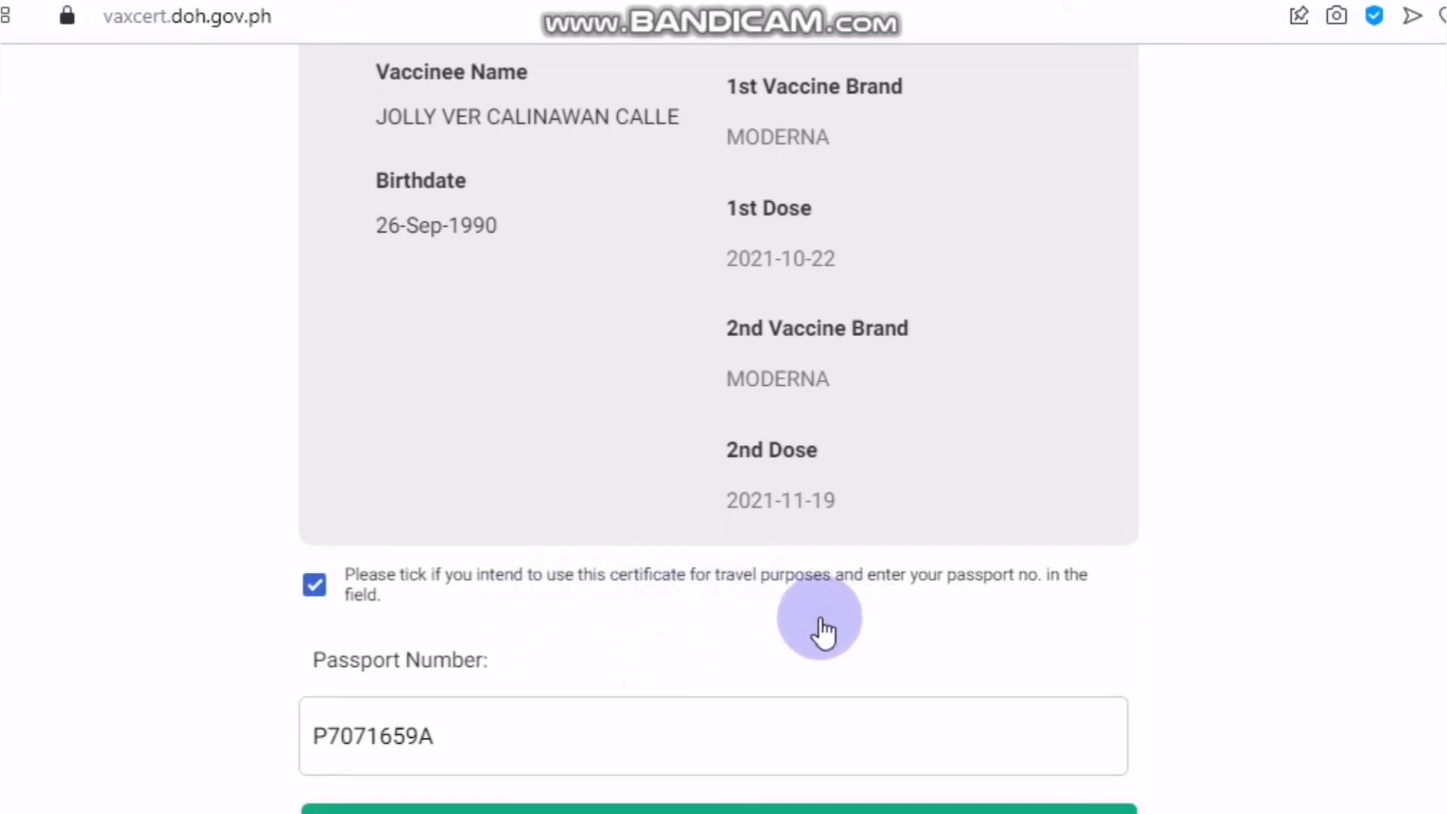
pyautogui.scroll(-1, 1087, 639)
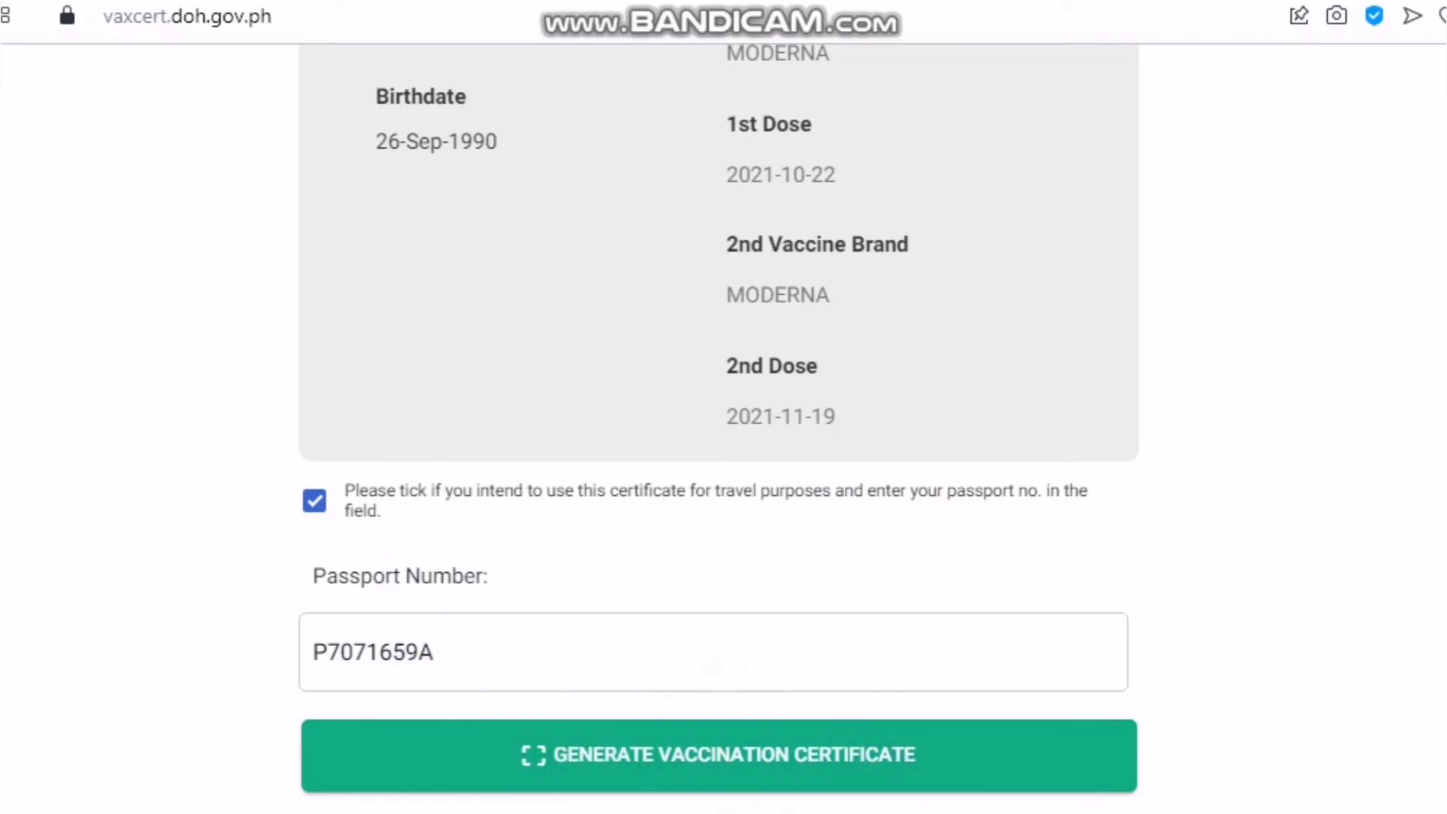
pyautogui.click(810, 759)
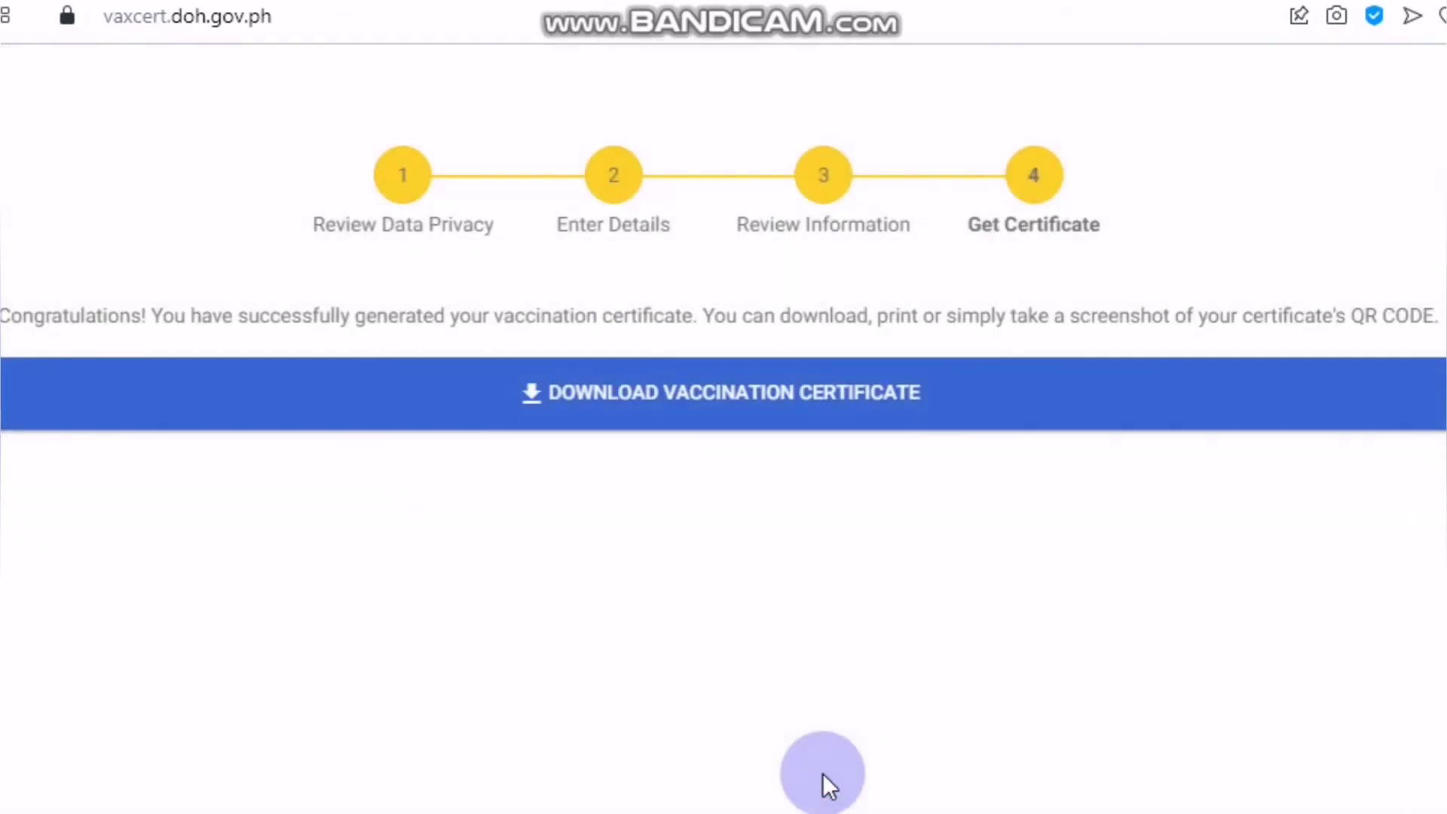
pyautogui.scroll(-2, 762, 742)
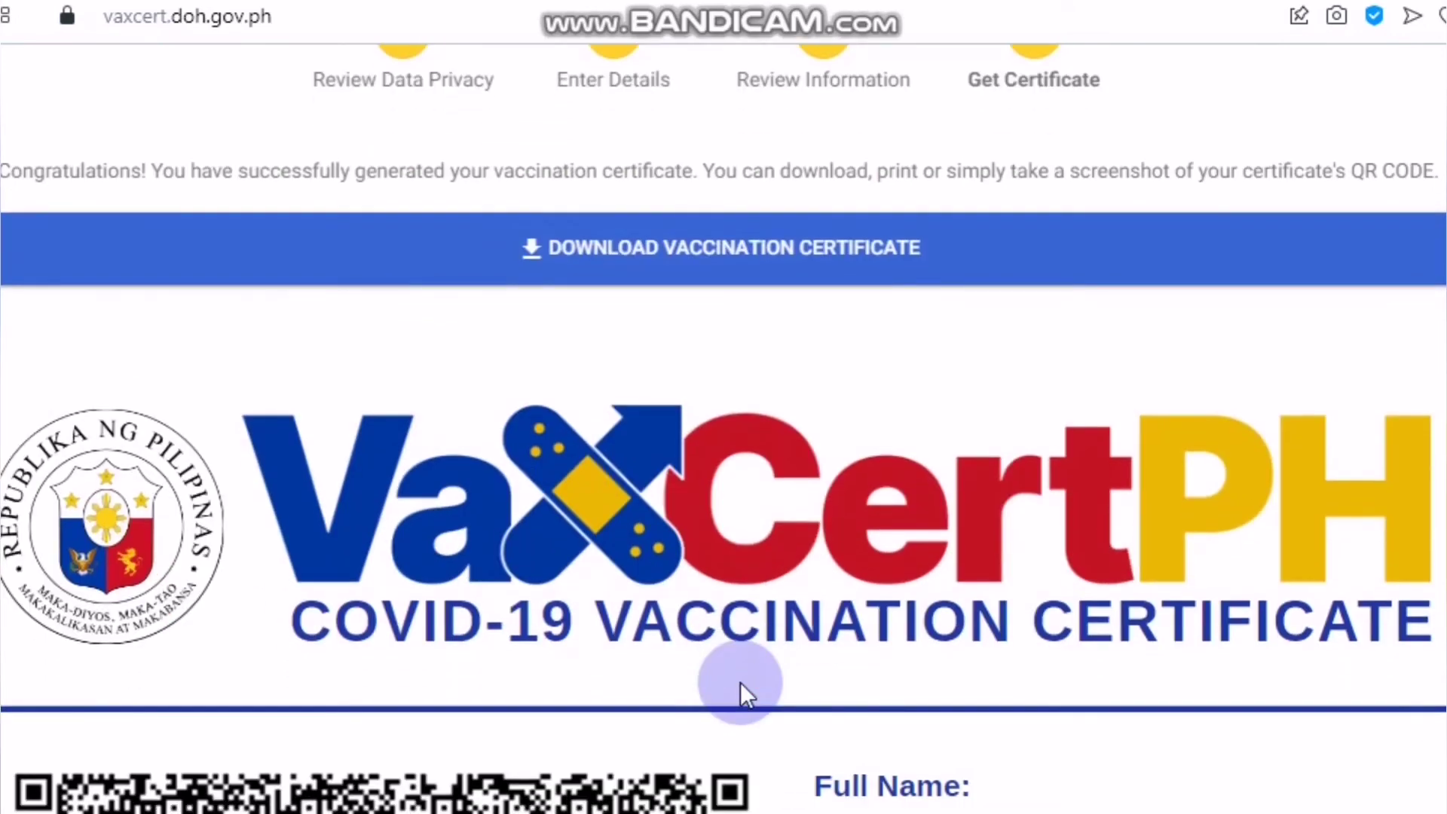
pyautogui.scroll(-5, 742, 681)
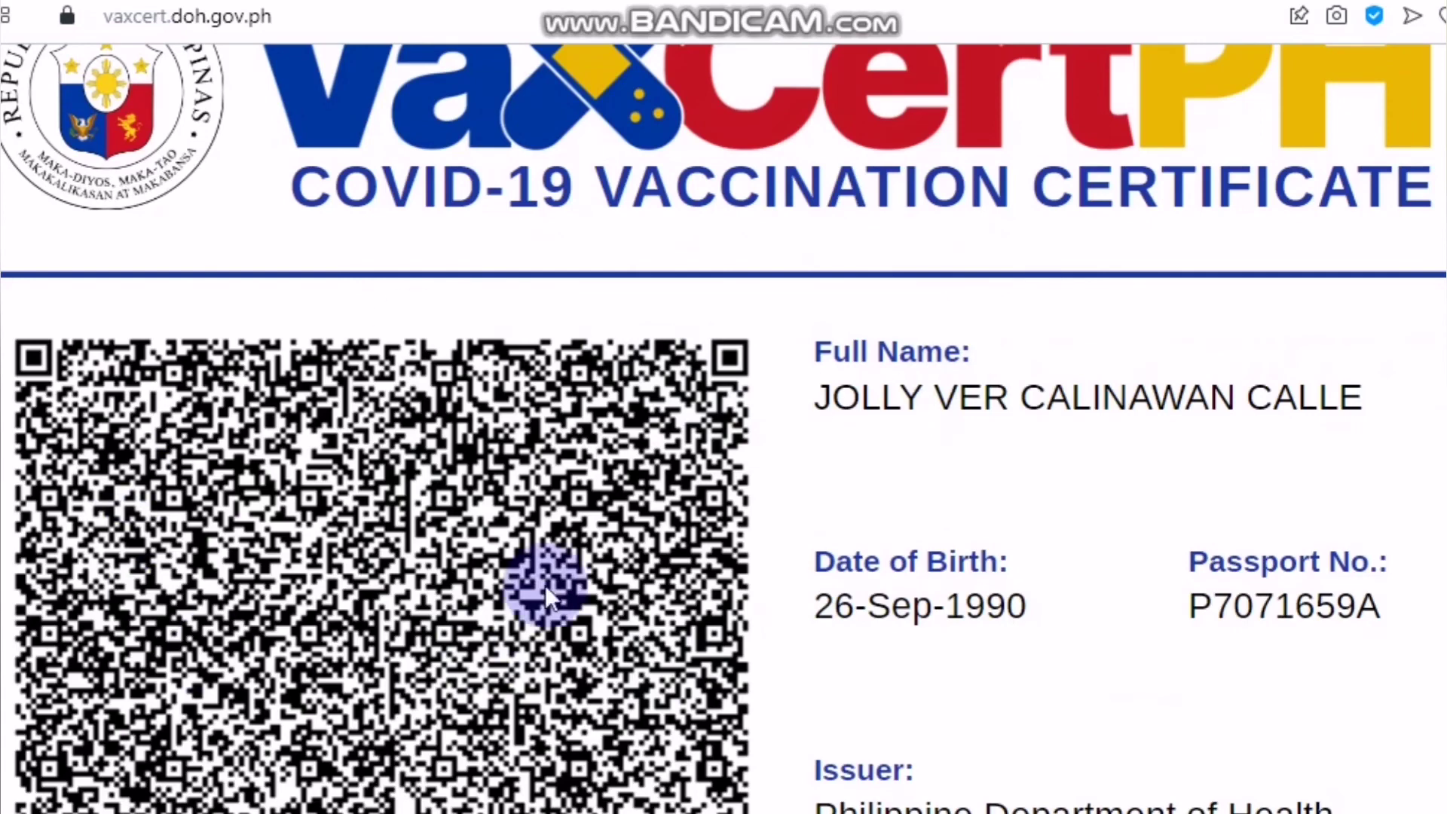
pyautogui.scroll(-7, 633, 669)
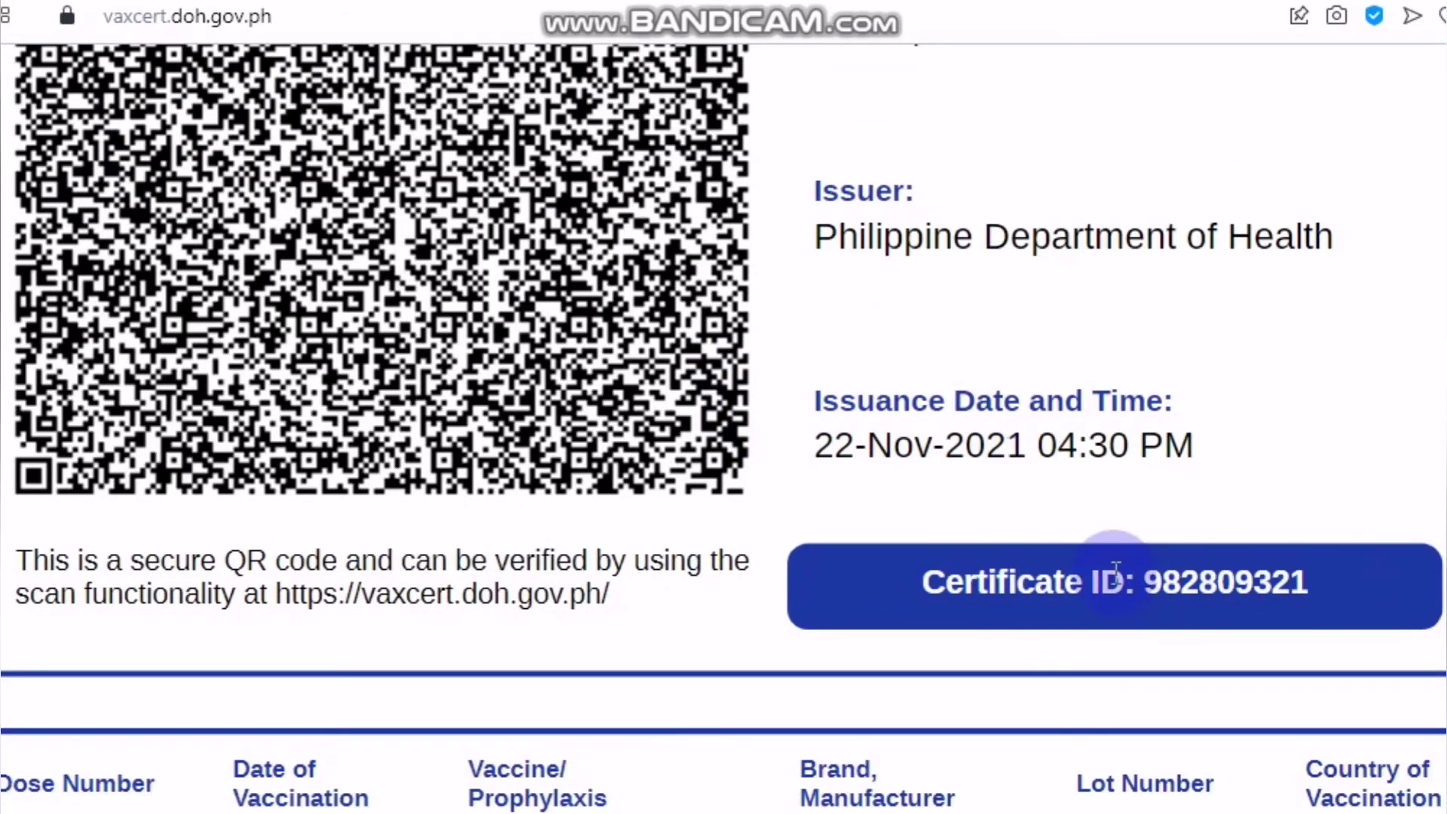
pyautogui.scroll(-2, 986, 504)
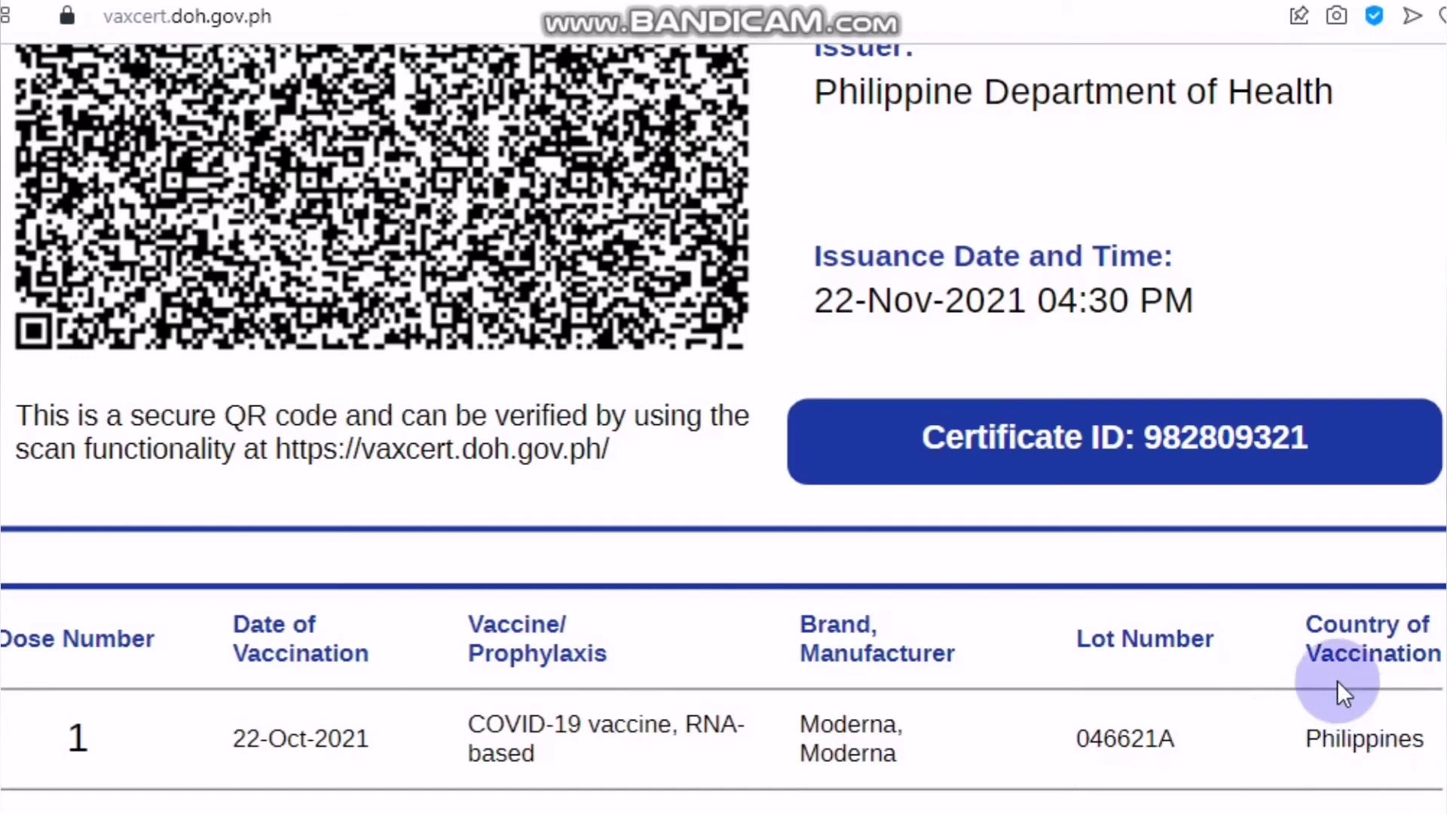
pyautogui.scroll(6, 1337, 681)
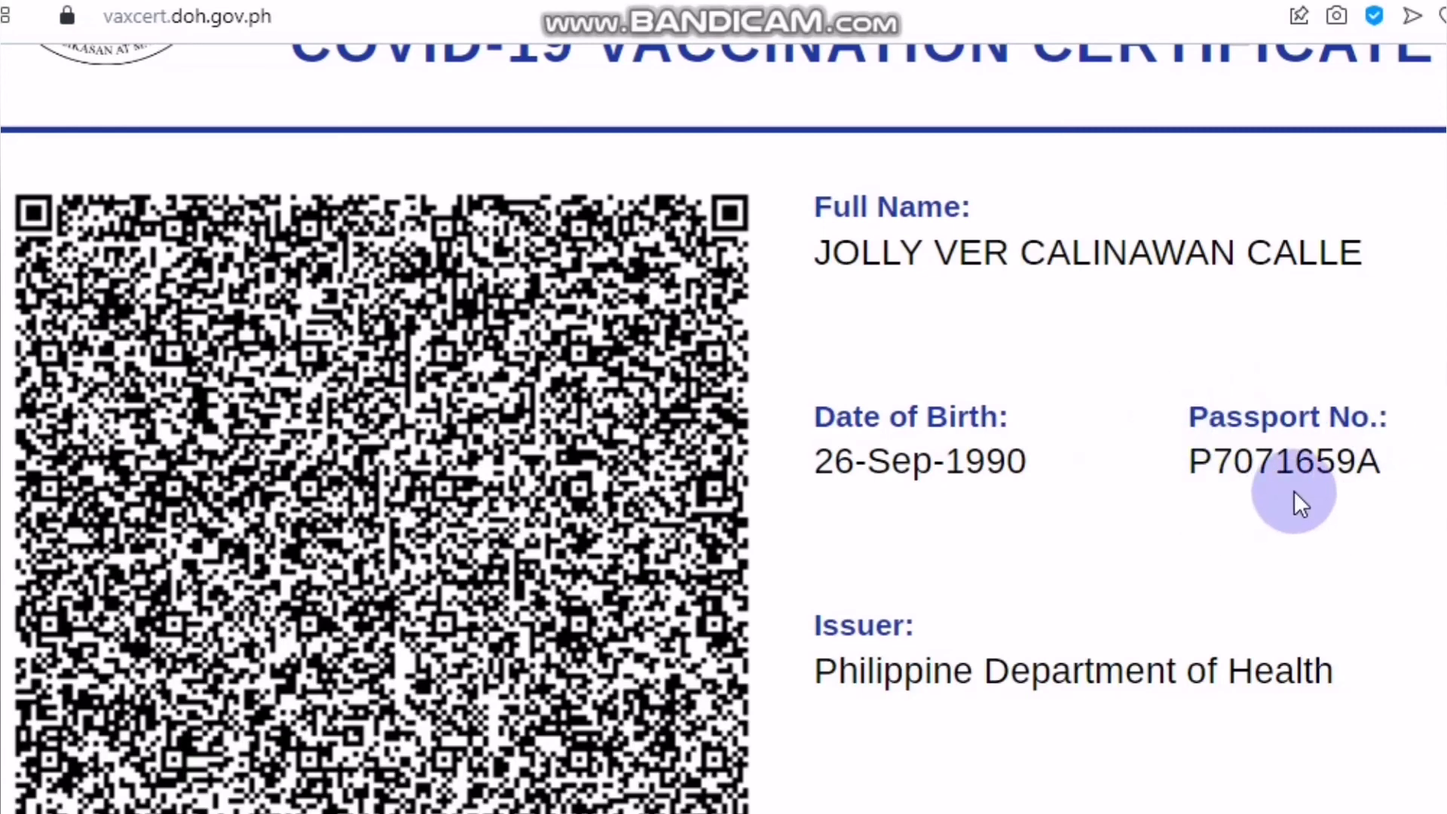
pyautogui.scroll(-6, 1309, 621)
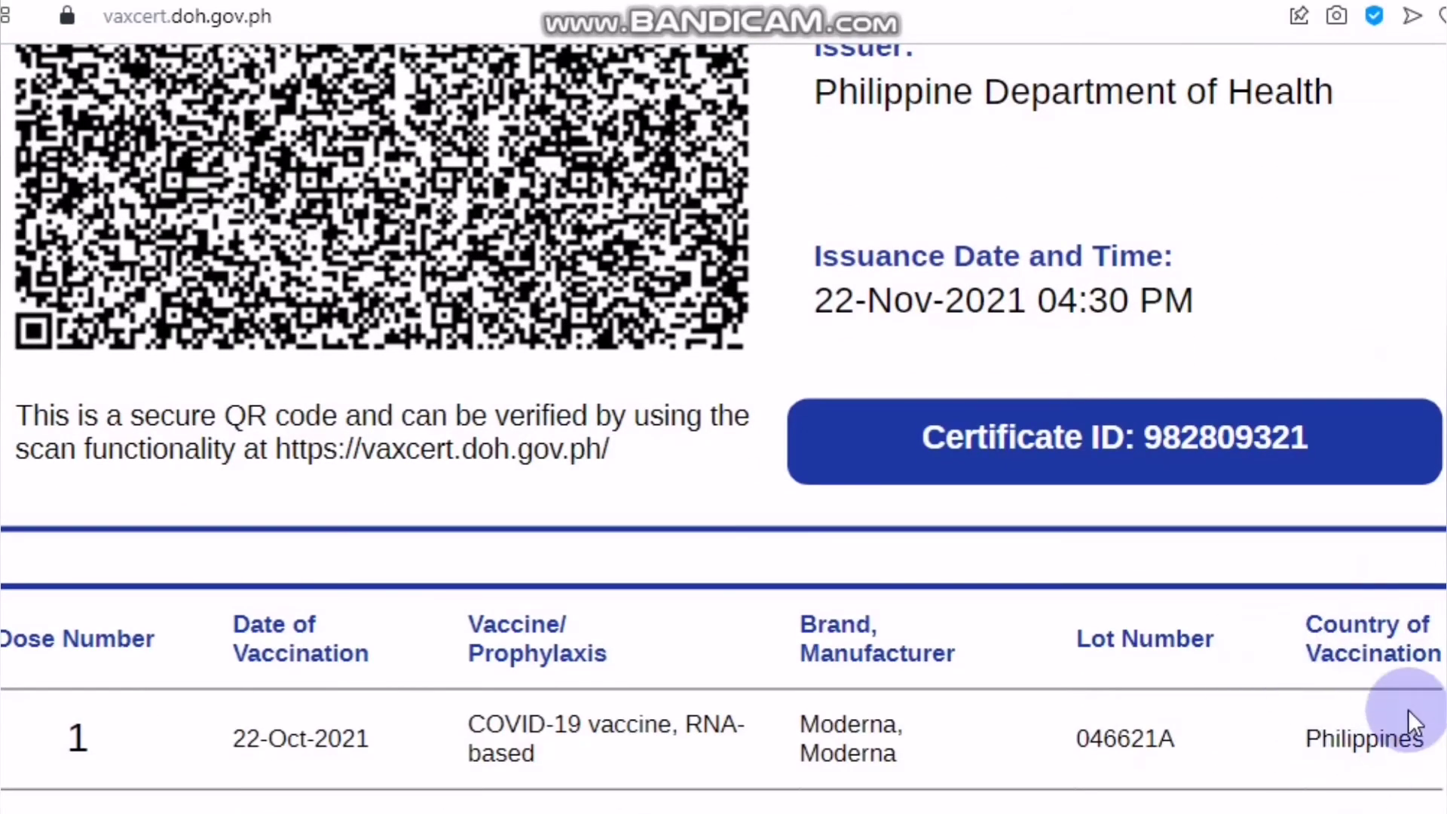
pyautogui.scroll(10, 1408, 708)
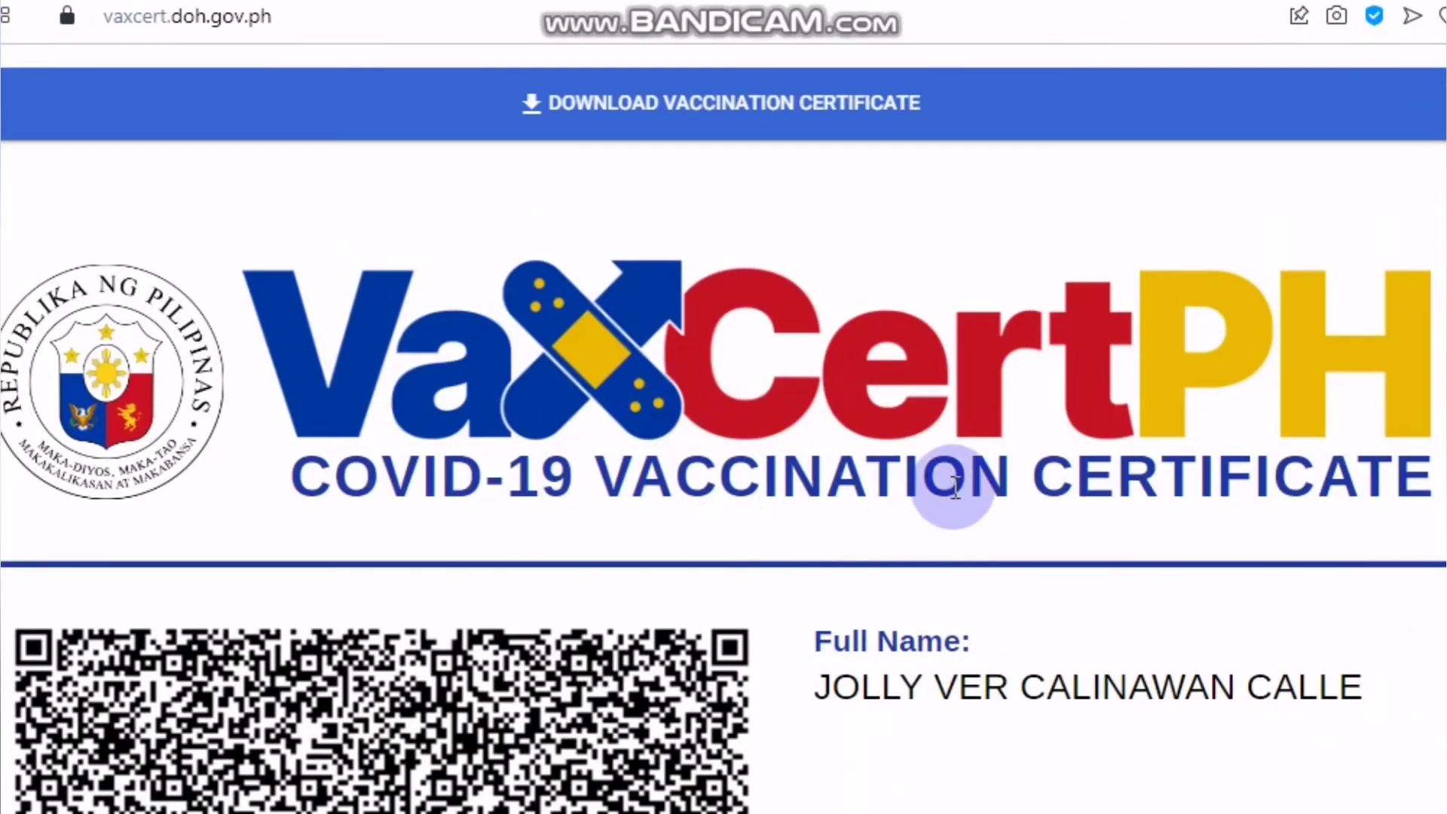
pyautogui.scroll(3, 1263, 527)
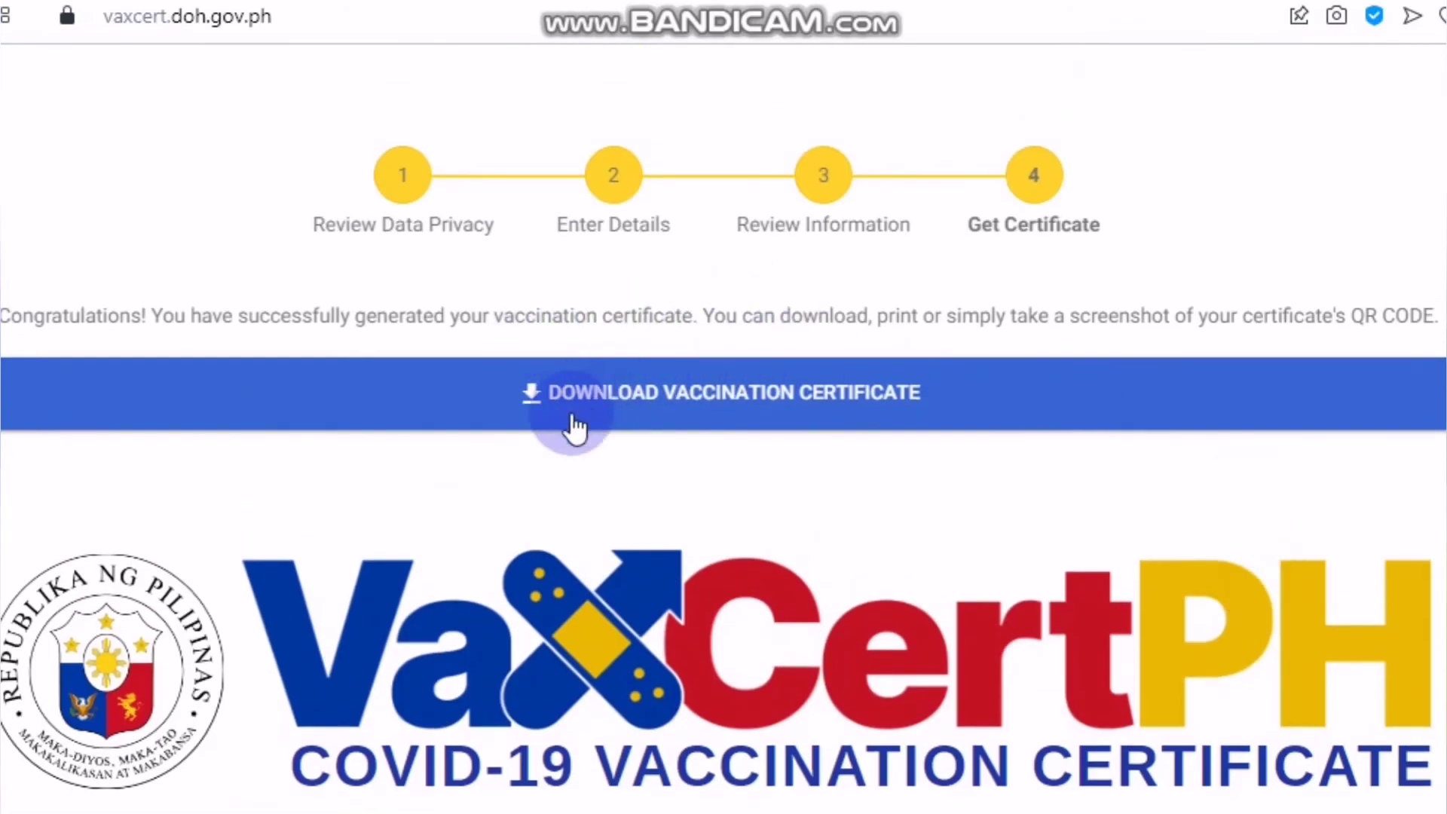